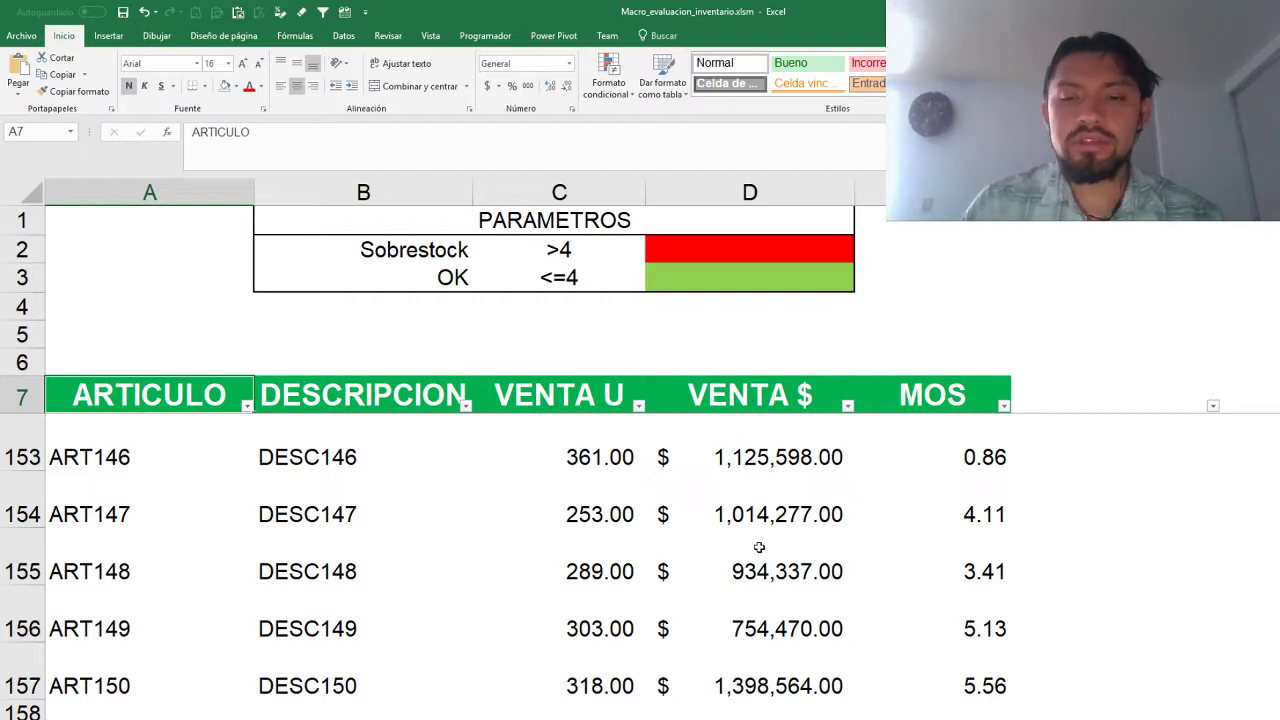
# - Inspect the formulas behind the first MOS values and select the whole MOS column
pyautogui.click(906, 470)
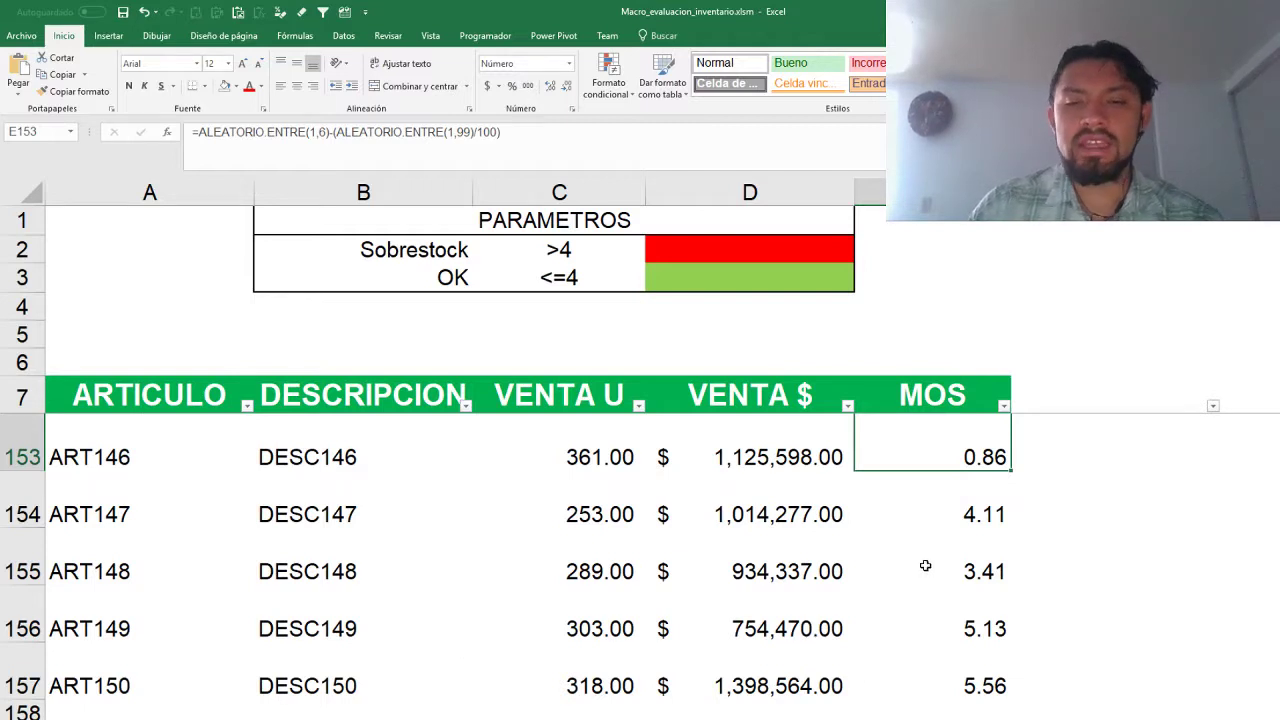
pyautogui.scroll(5, 926, 563)
pyautogui.scroll(8, 926, 563)
pyautogui.scroll(20, 924, 530)
pyautogui.scroll(5, 923, 494)
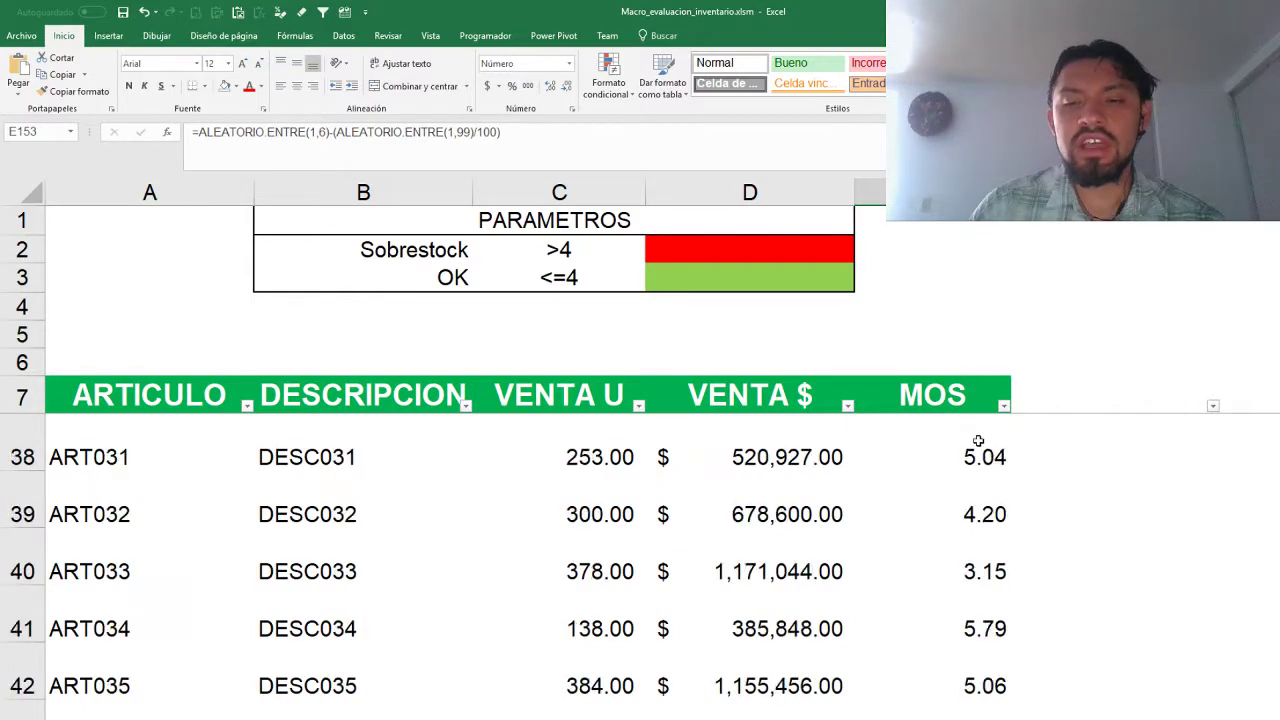
pyautogui.scroll(10, 978, 441)
pyautogui.click(936, 468)
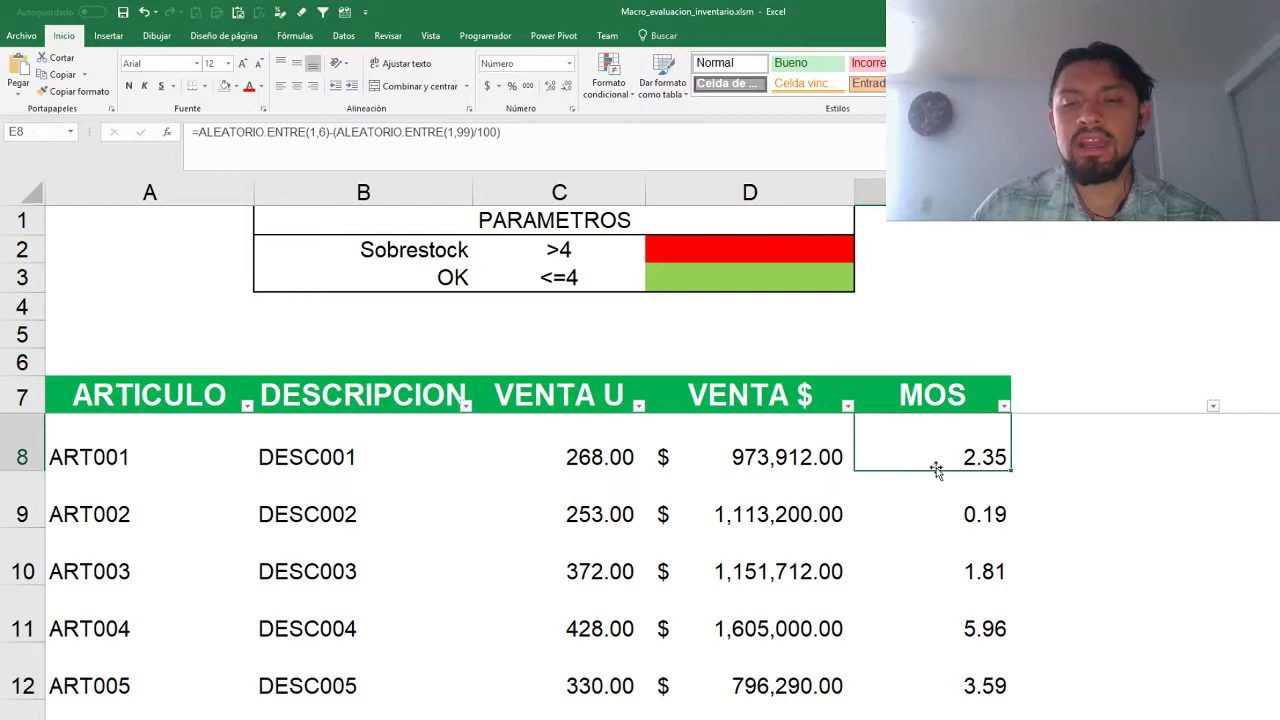
pyautogui.click(957, 517)
pyautogui.click(920, 437)
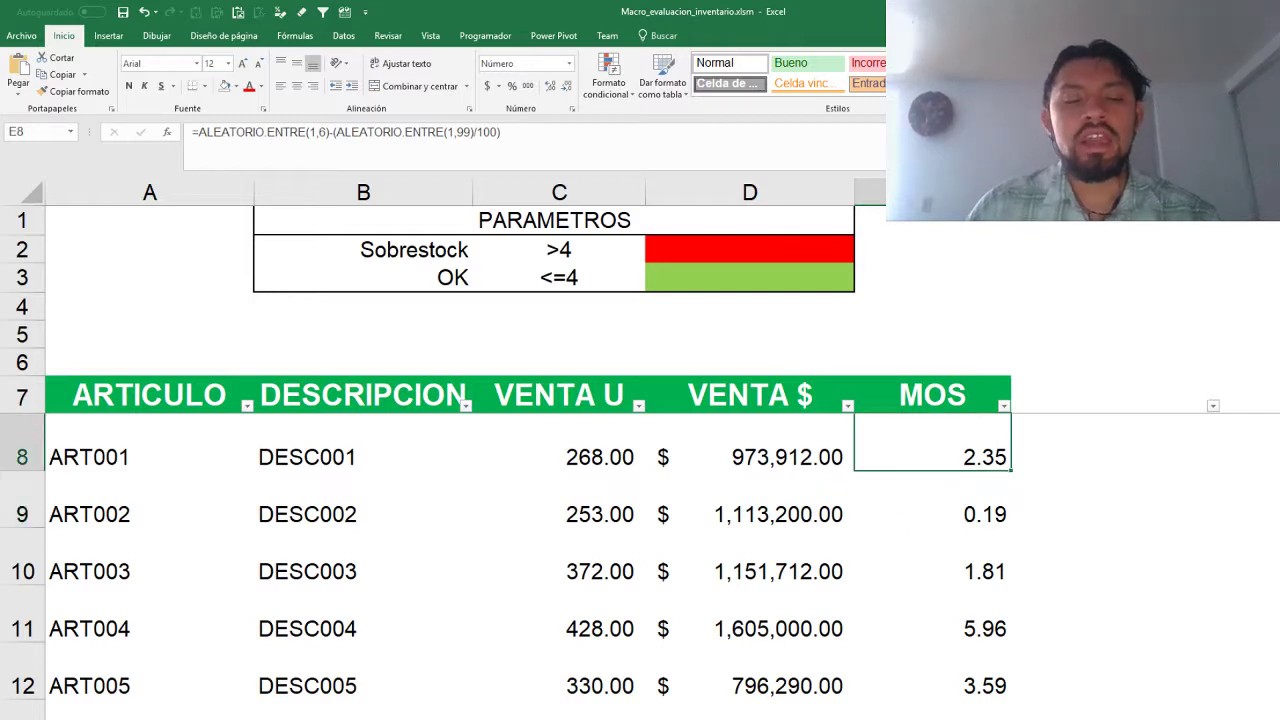
pyautogui.click(870, 192)
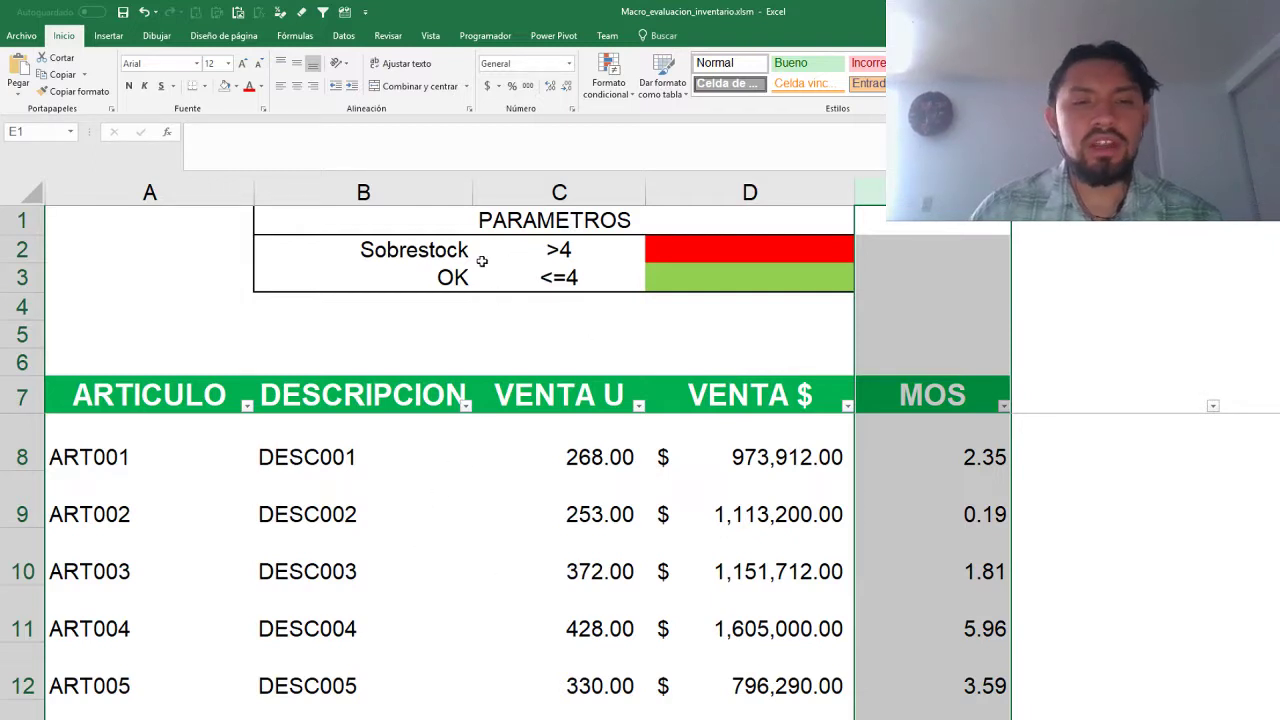
# - Review the parameter table: Sobrestock above 4 in red, OK at 4 or below in green
pyautogui.click(410, 251)
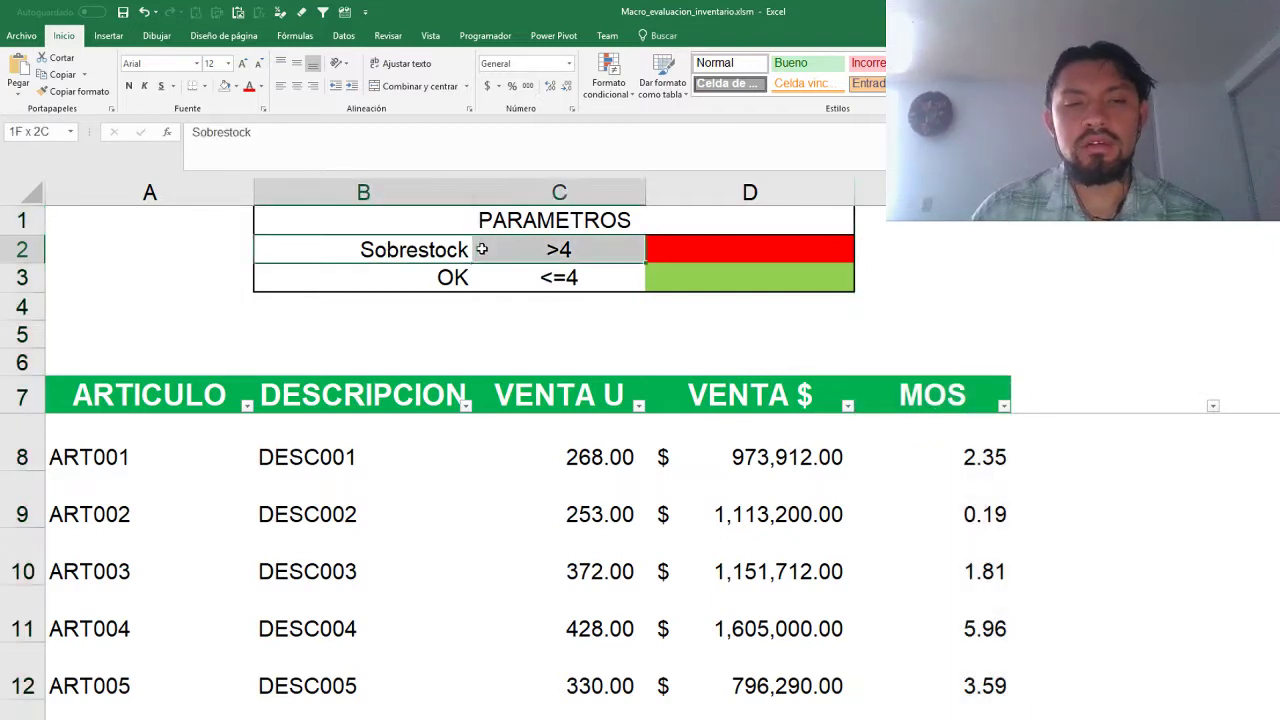
pyautogui.click(556, 251)
pyautogui.click(465, 250)
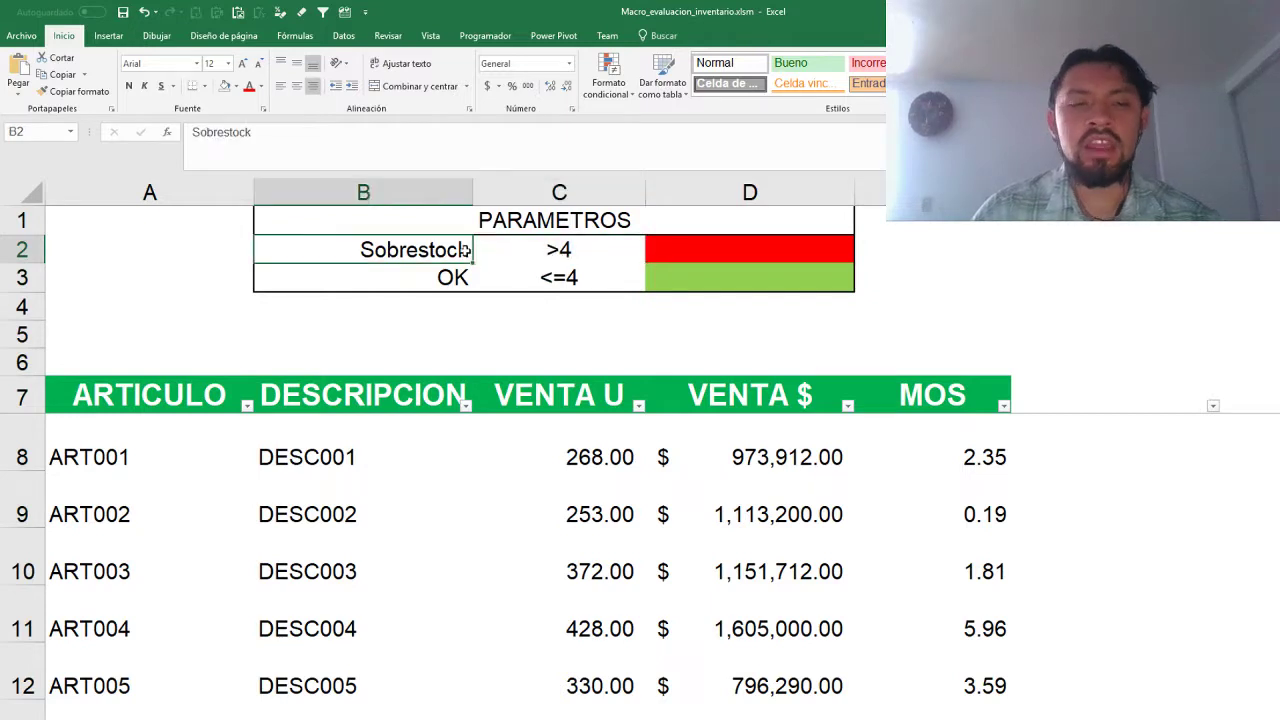
pyautogui.click(557, 249)
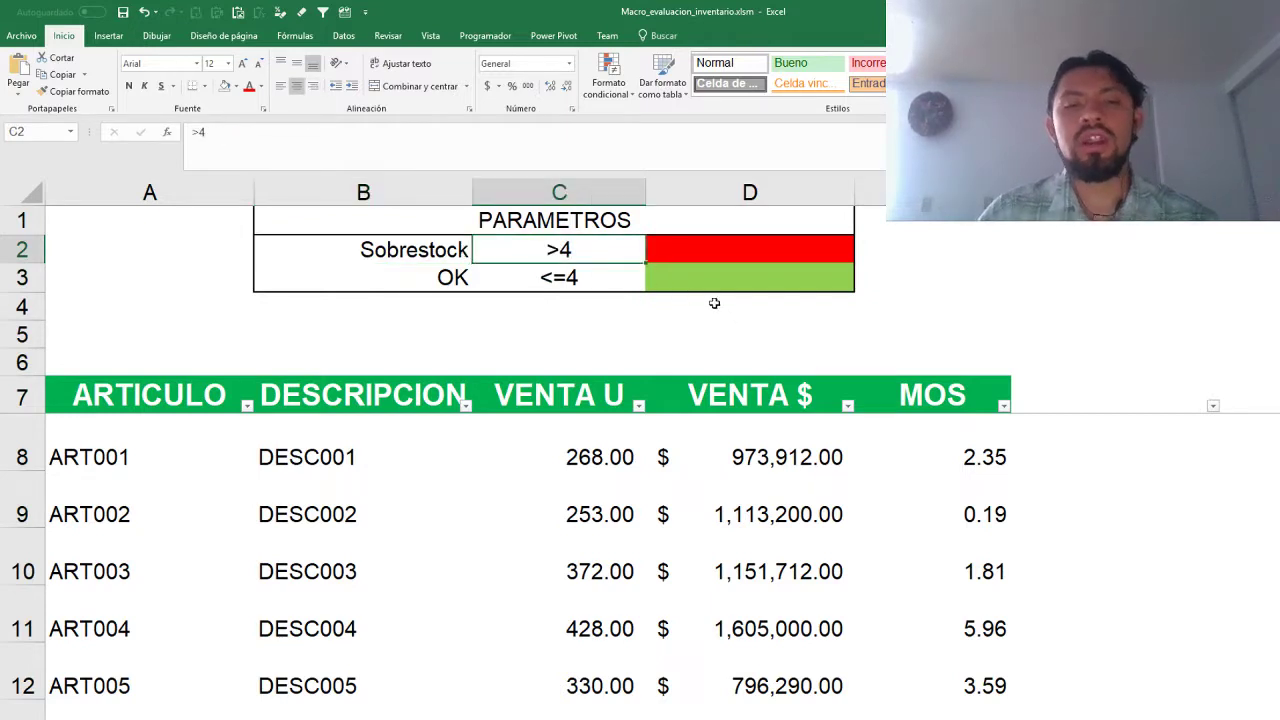
pyautogui.click(756, 252)
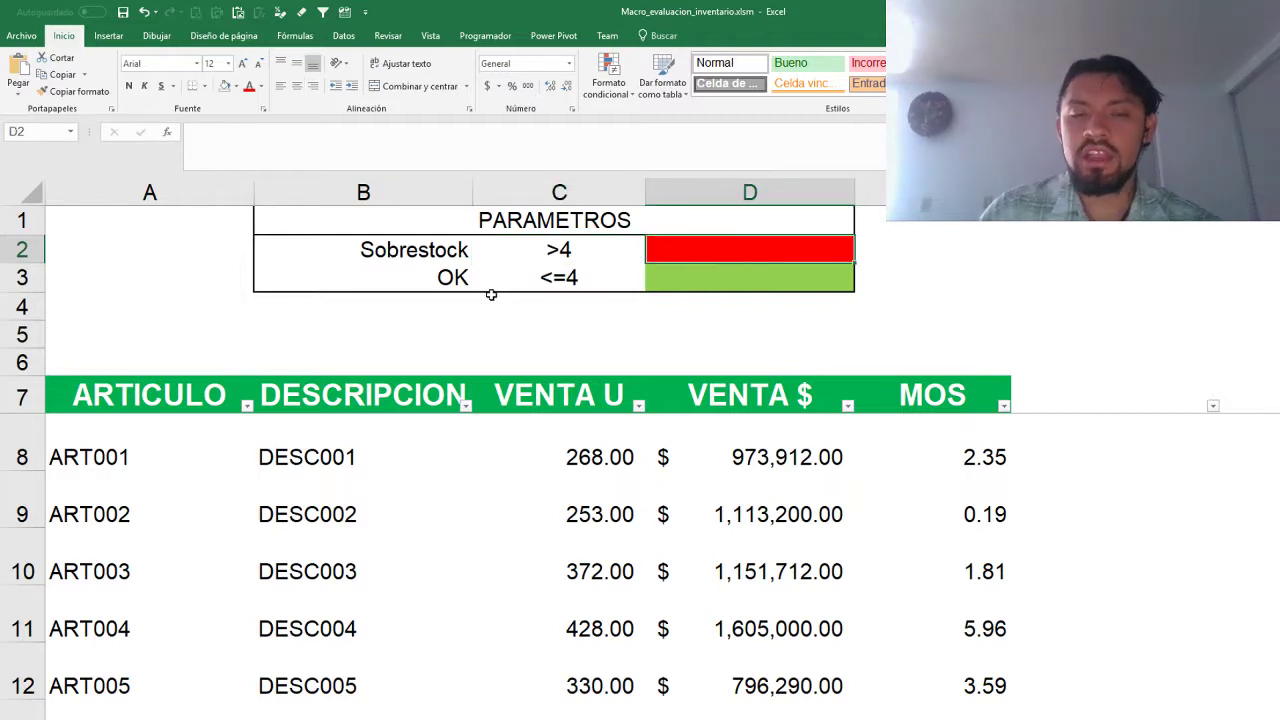
pyautogui.click(690, 279)
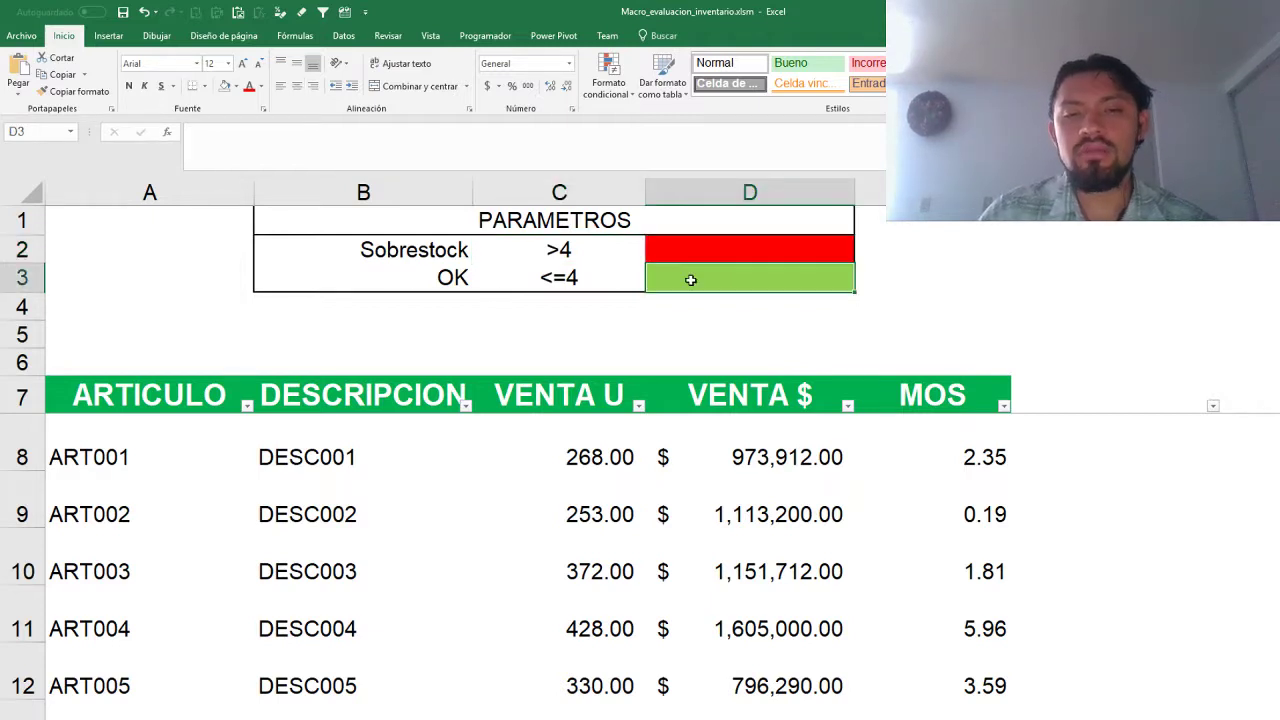
pyautogui.click(572, 274)
pyautogui.click(148, 362)
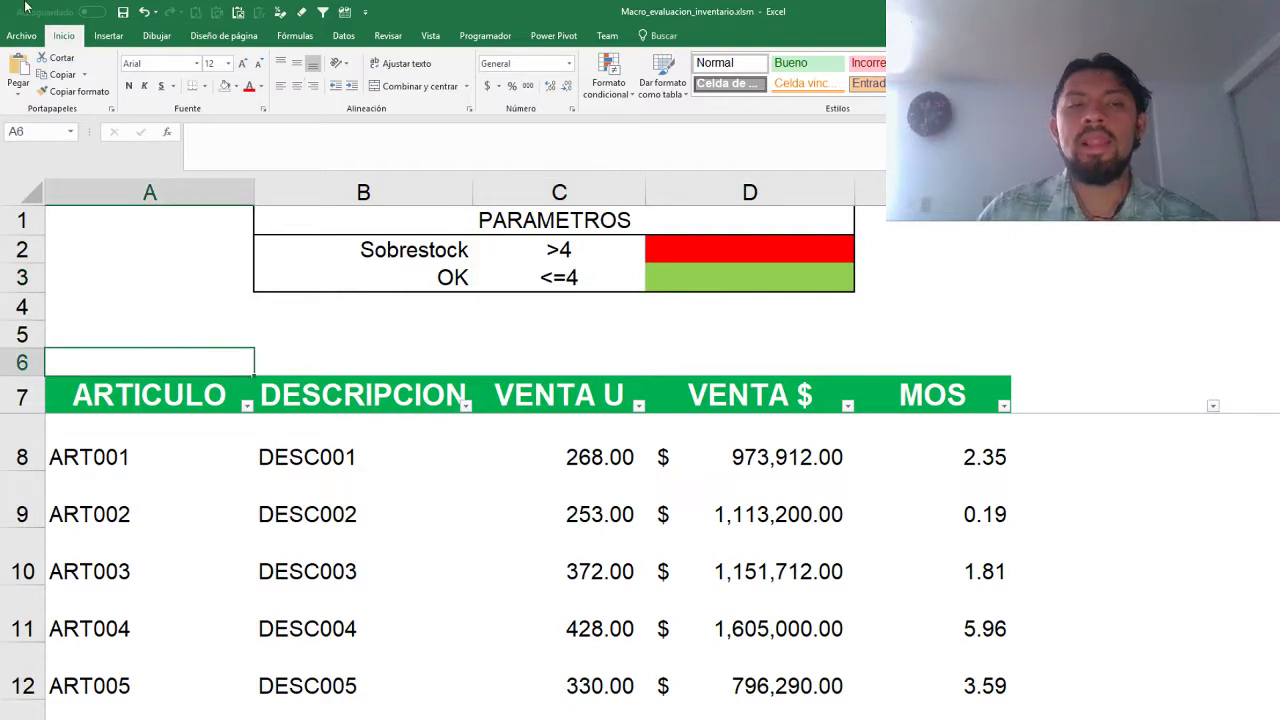
# - Draw a rectangle over cells A2:A4 and label it EVALUAR MOS
pyautogui.click(108, 35)
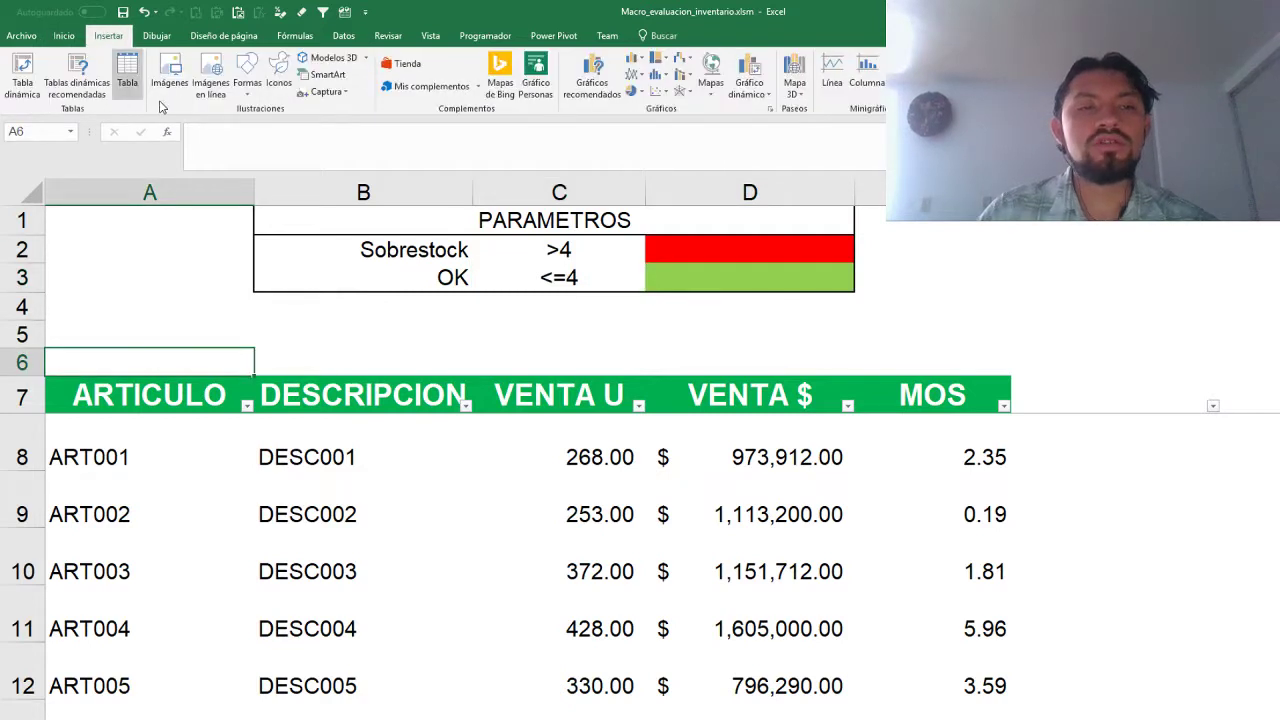
pyautogui.click(247, 84)
pyautogui.click(285, 127)
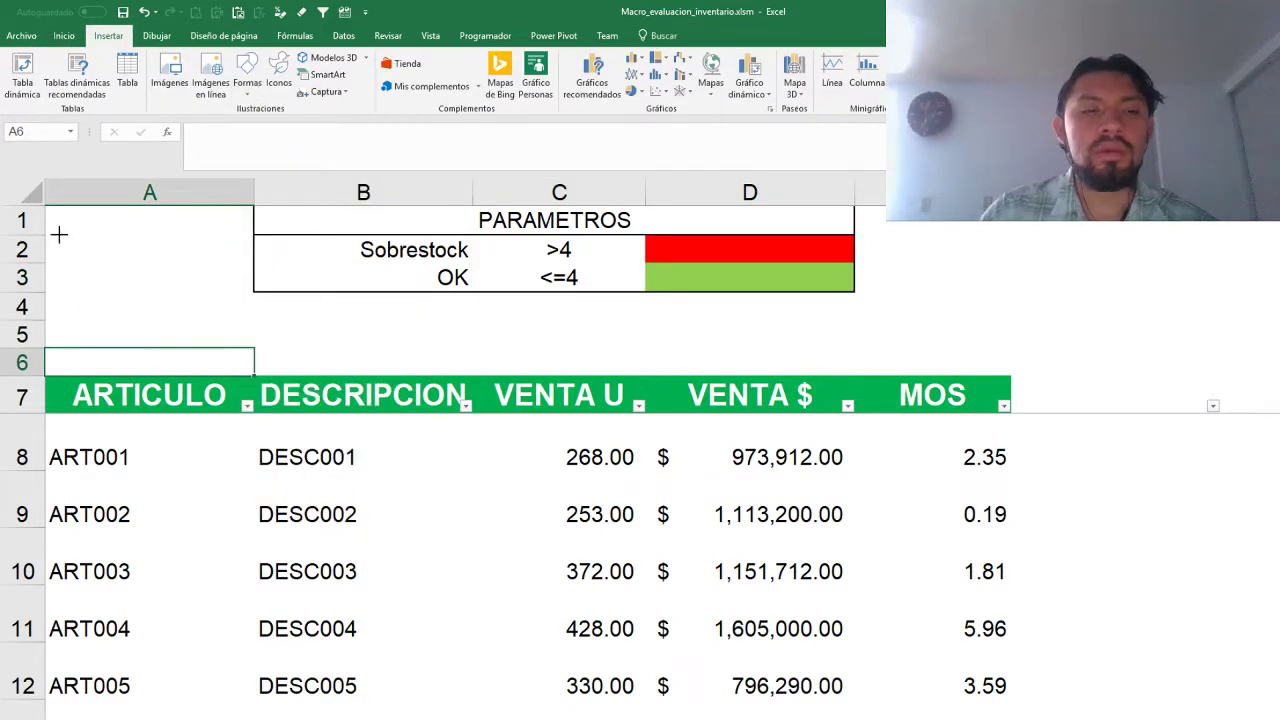
pyautogui.moveTo(59, 234); pyautogui.dragTo(240, 310)
pyautogui.write('EVA')
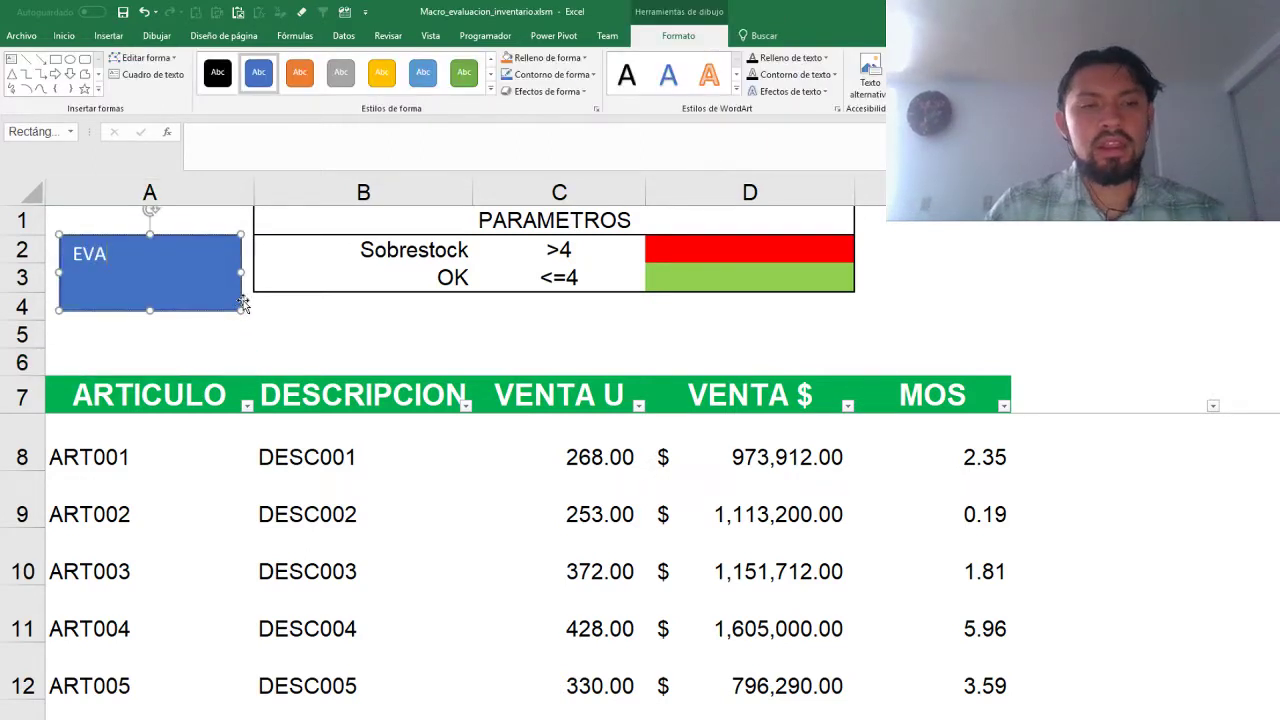
pyautogui.write('LUAR M')
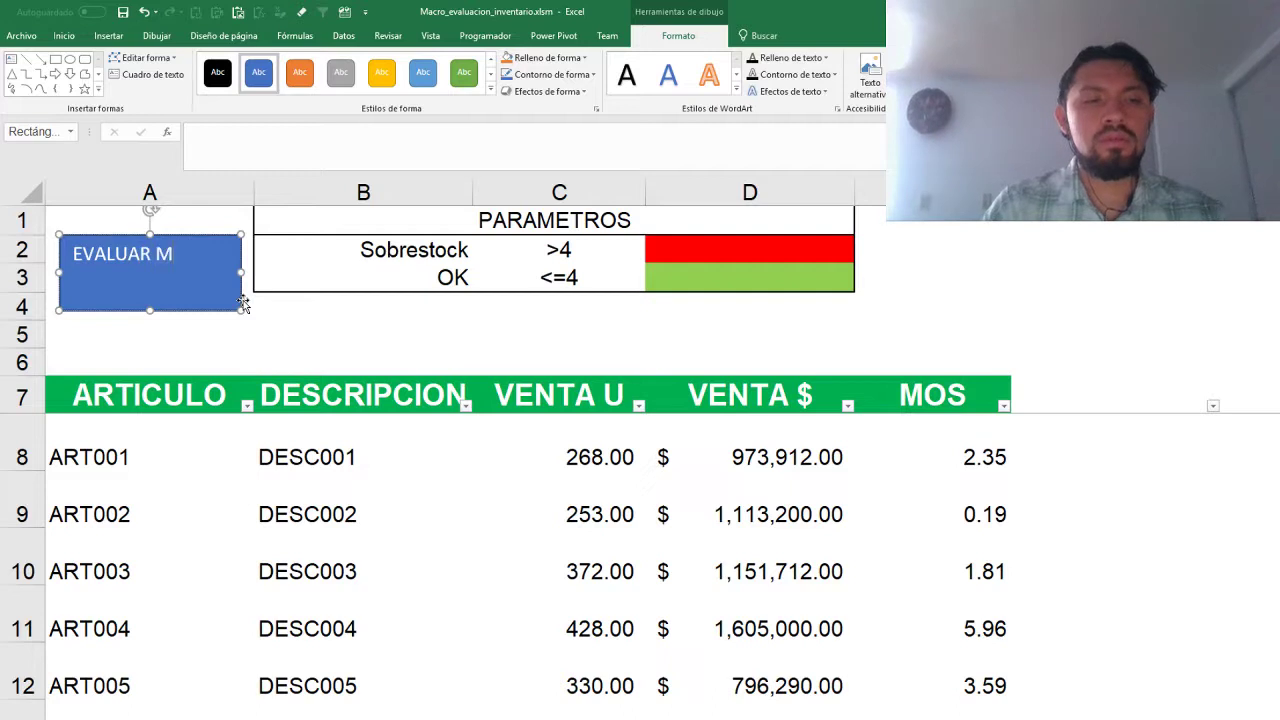
pyautogui.write('OS')
# - Apply the green shape style to EVALUAR MOS and shrink it to a smaller box
pyautogui.click(464, 72)
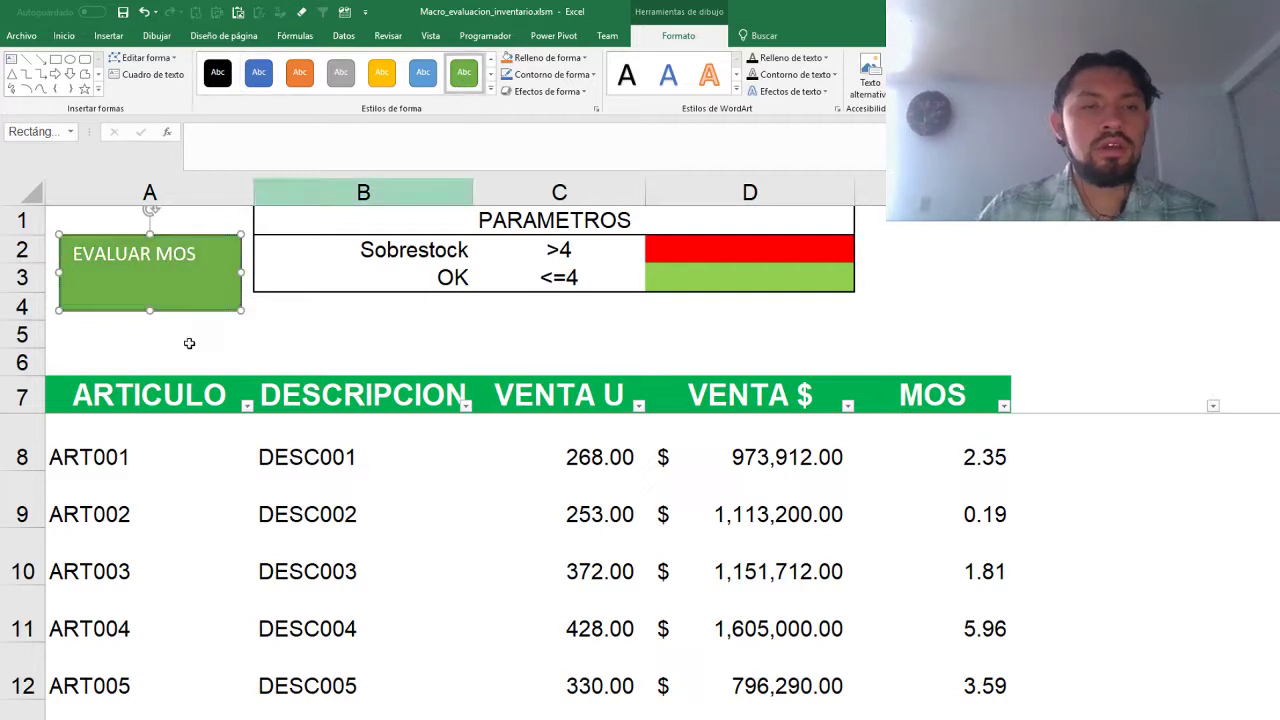
pyautogui.moveTo(241, 310); pyautogui.dragTo(227, 289)
pyautogui.click(198, 333)
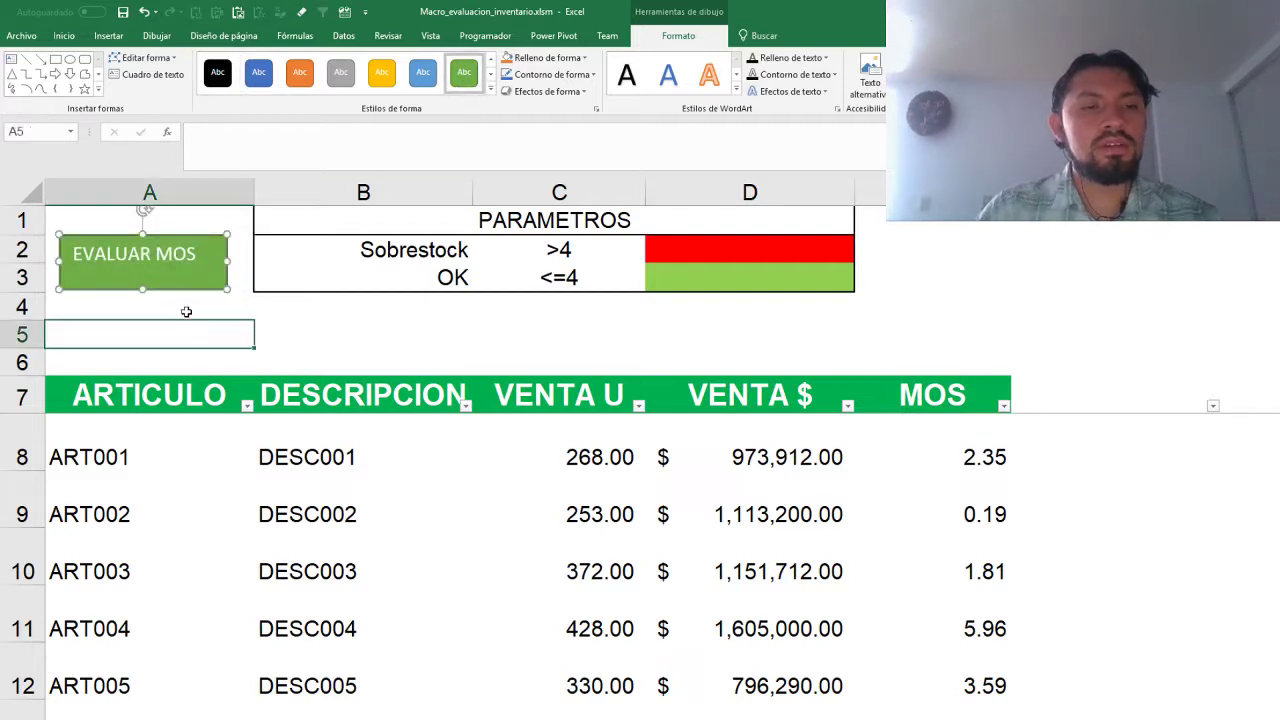
pyautogui.click(158, 285)
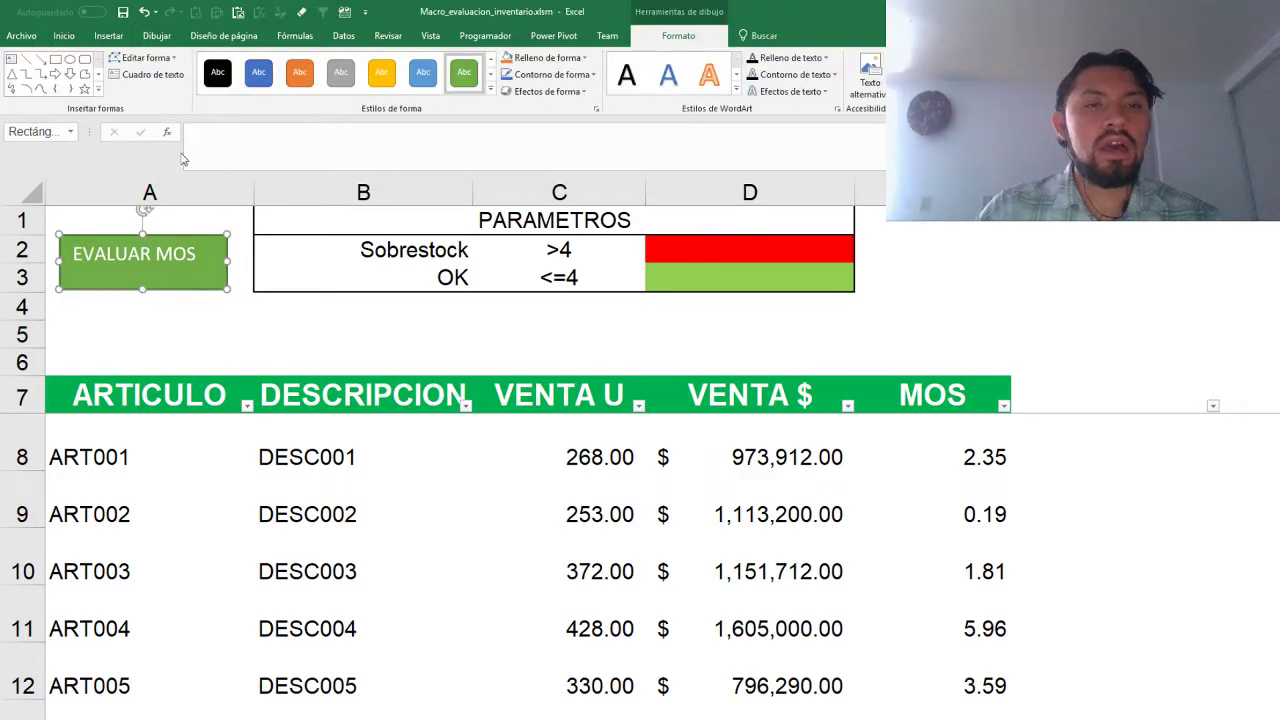
pyautogui.click(63, 35)
# - Middle-align the EVALUAR MOS label and assign the Evaluar_MOS macro to the shape
pyautogui.click(297, 63)
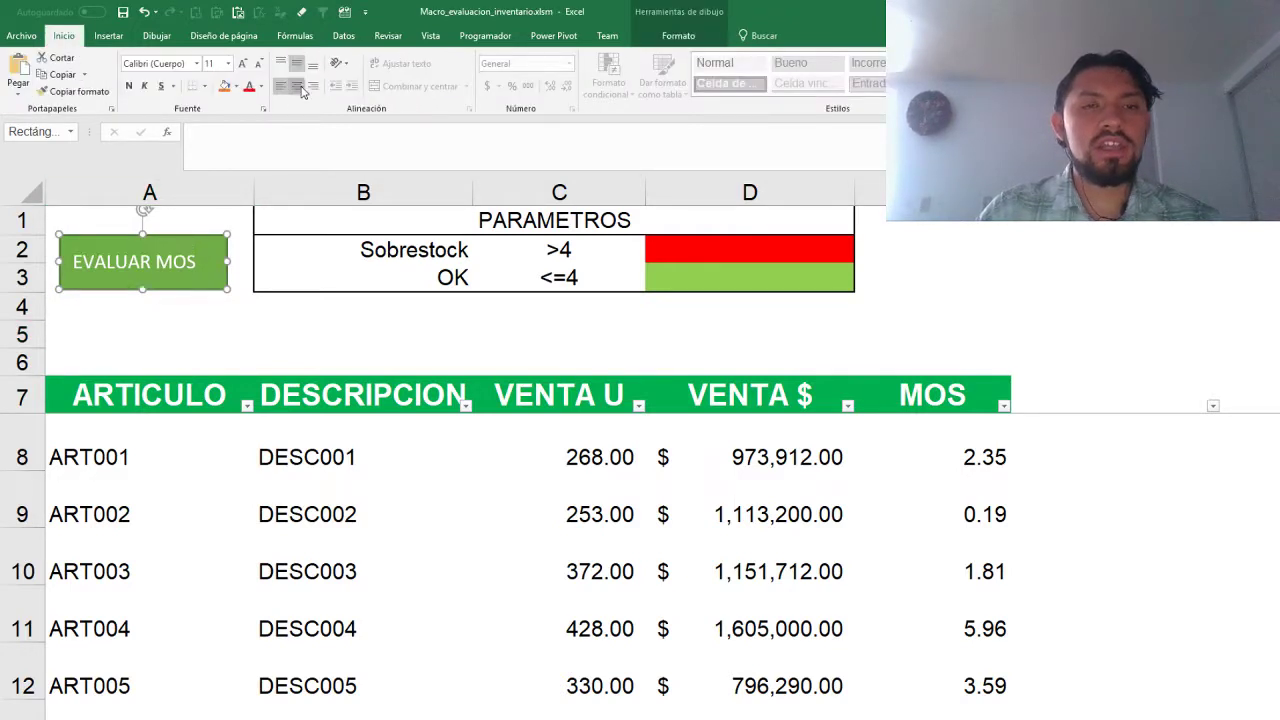
pyautogui.rightClick(197, 284)
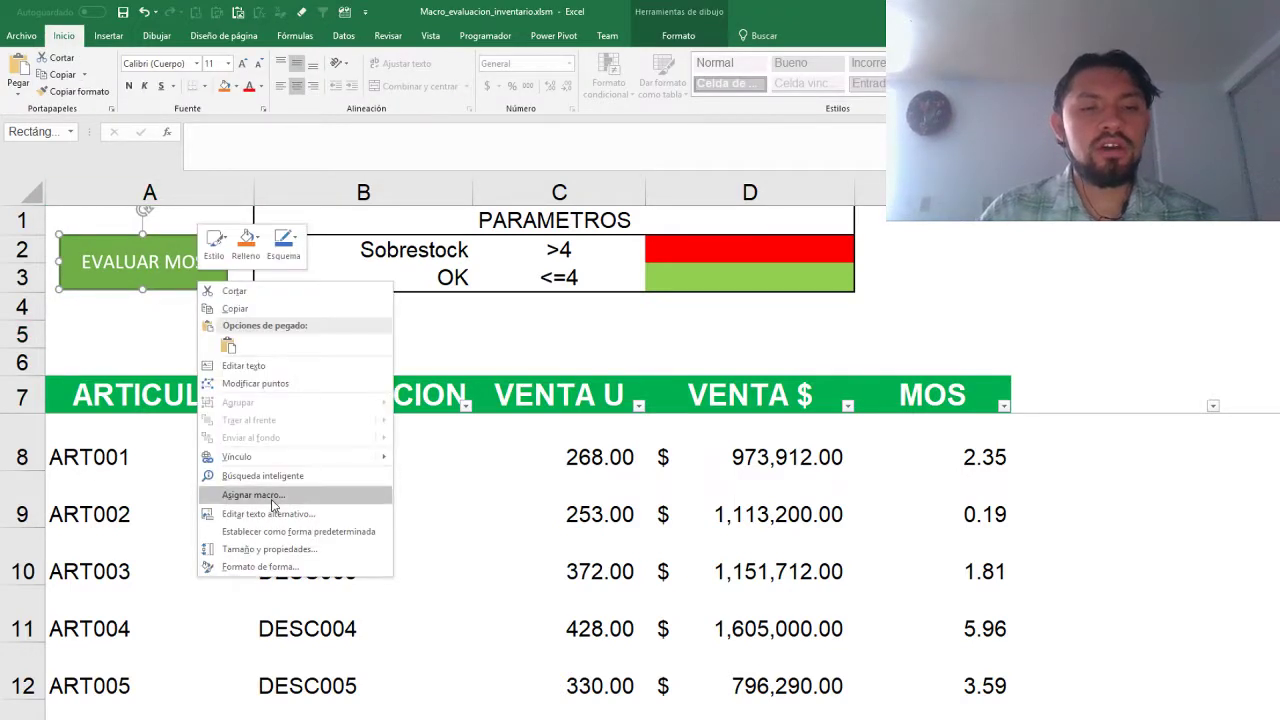
pyautogui.click(271, 499)
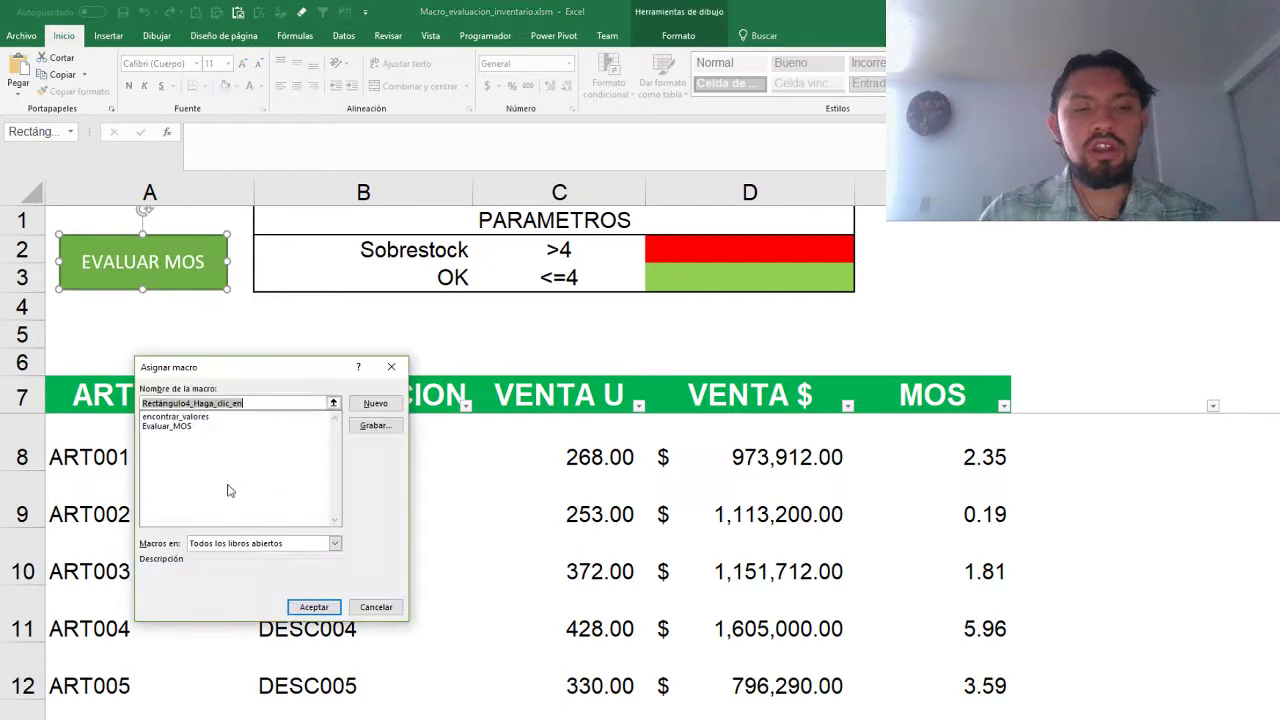
pyautogui.doubleClick(168, 426)
pyautogui.click(260, 532)
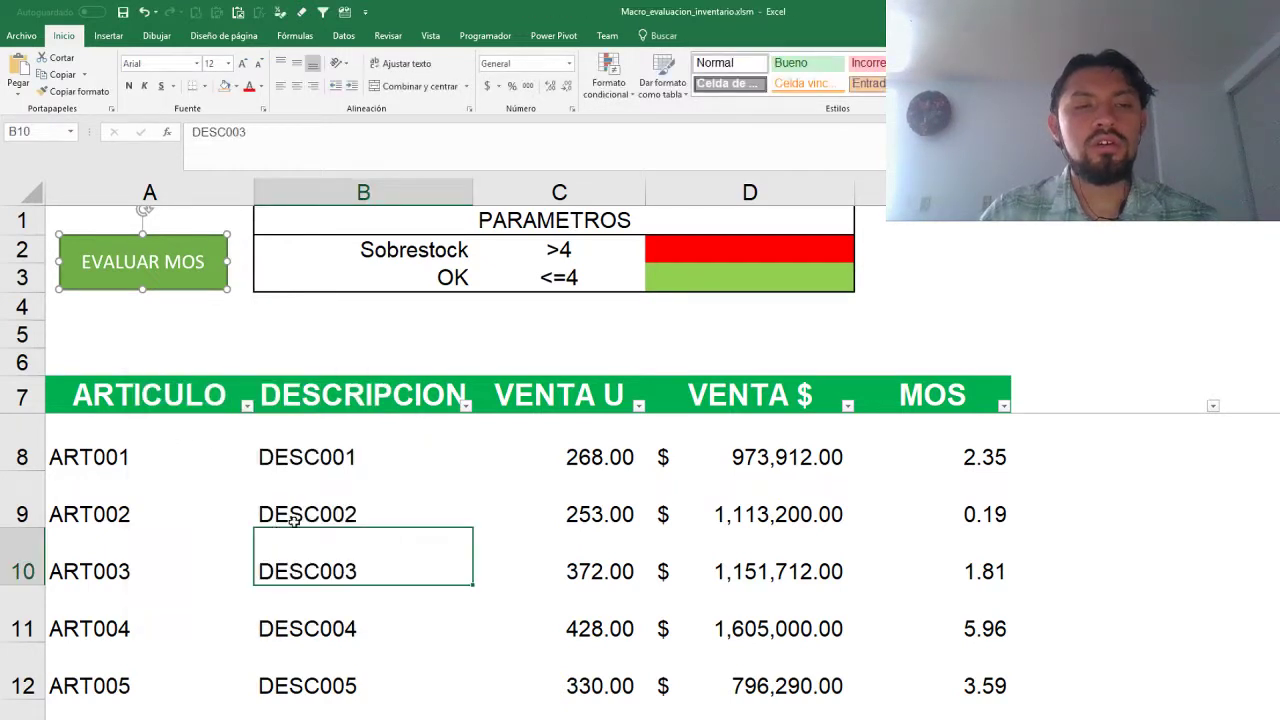
pyautogui.click(774, 598)
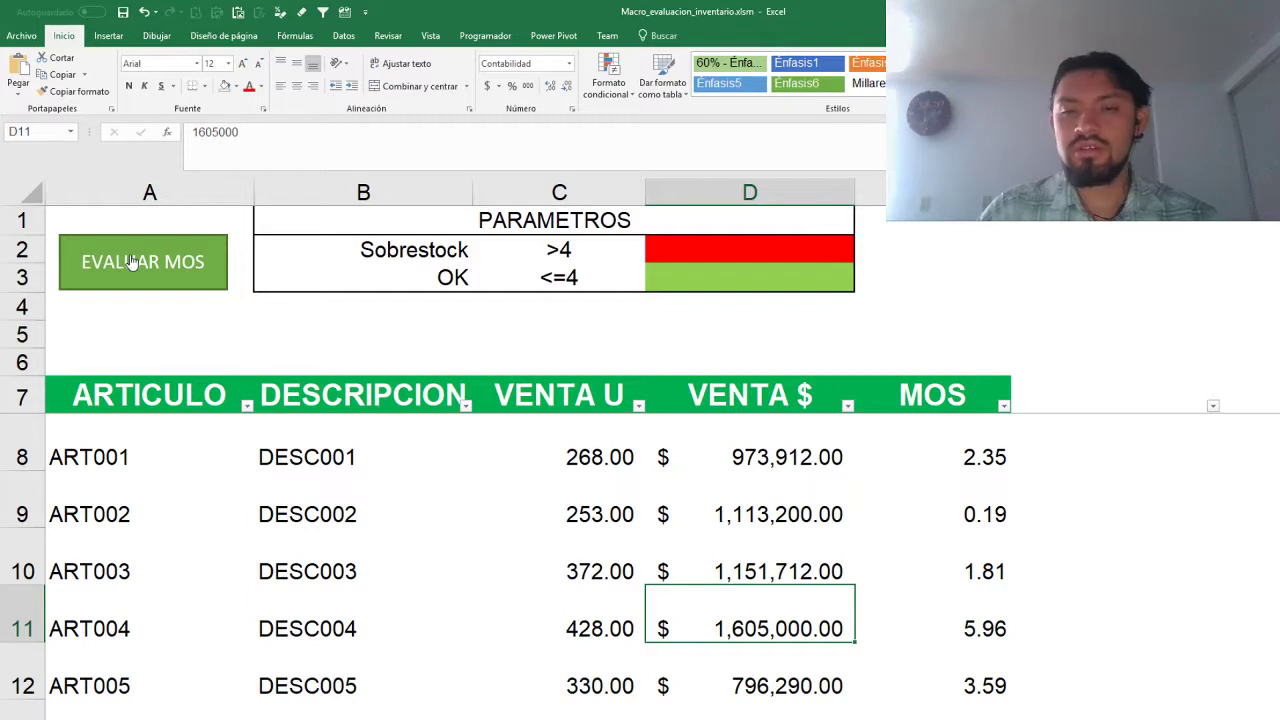
# - Run EVALUAR MOS, recalculate the random MOS values with F9, and run it again
pyautogui.click(131, 261)
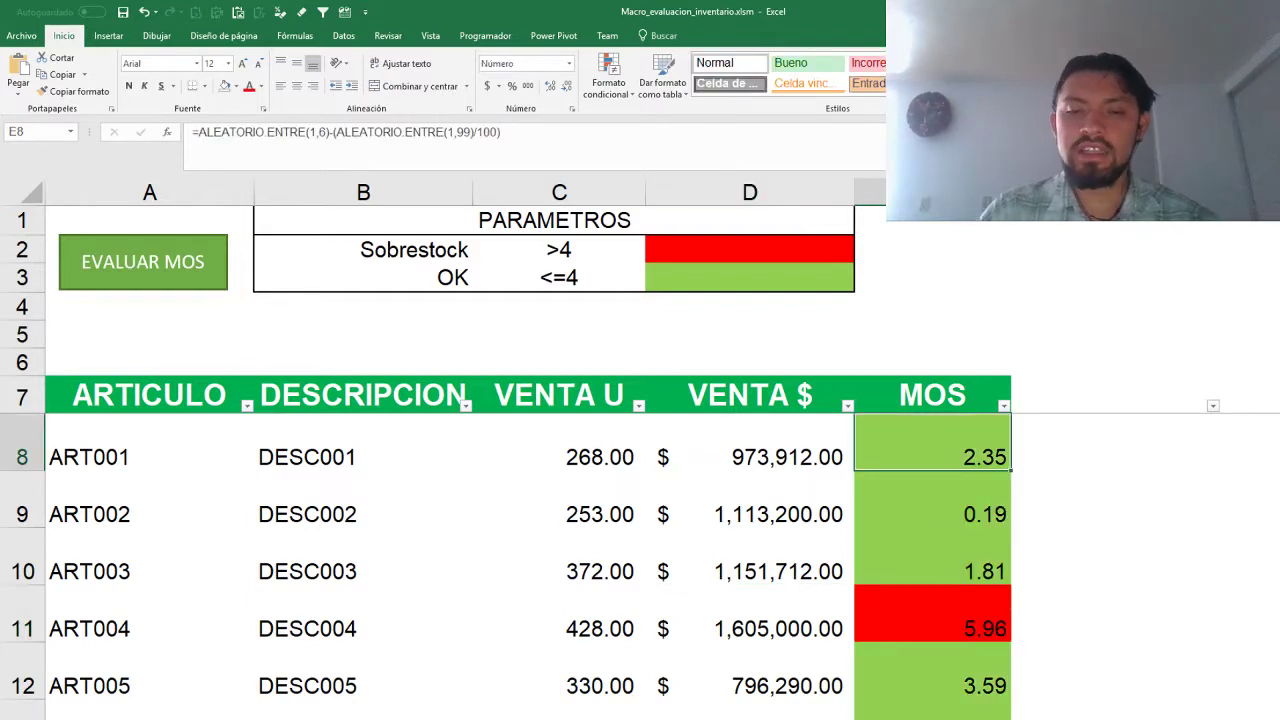
pyautogui.moveTo(477, 248); pyautogui.dragTo(666, 277)
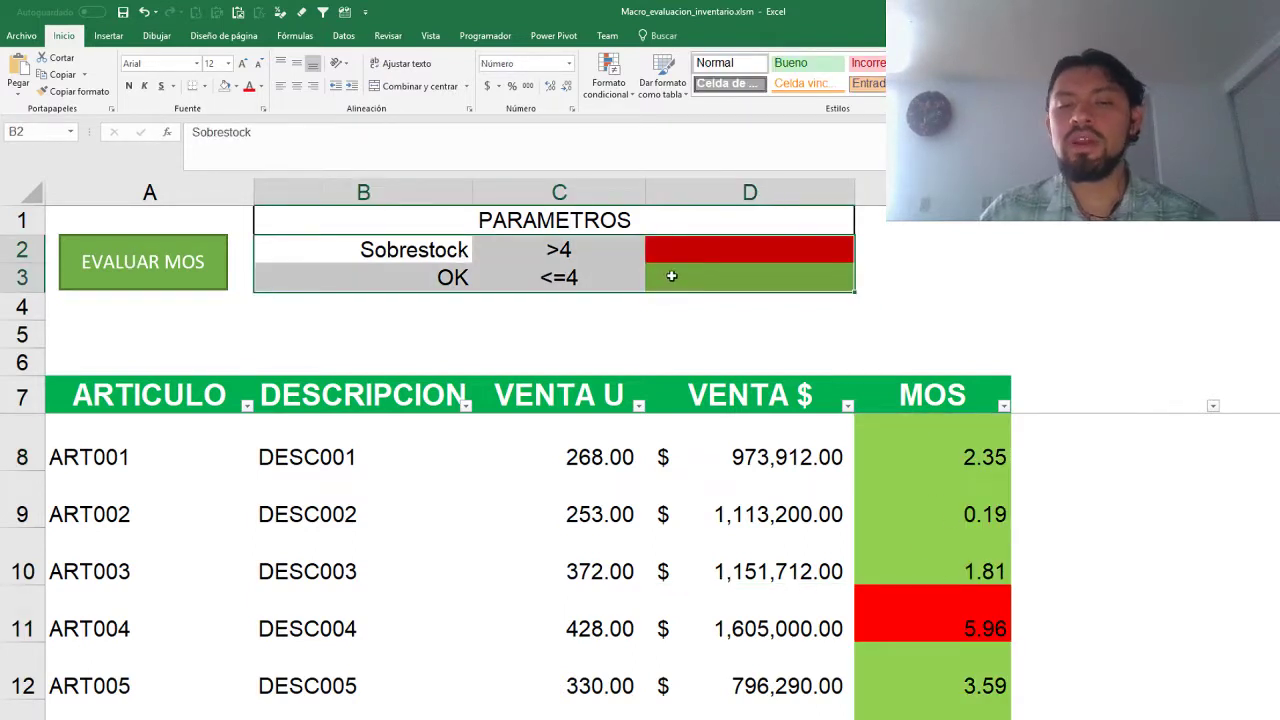
pyautogui.click(664, 280)
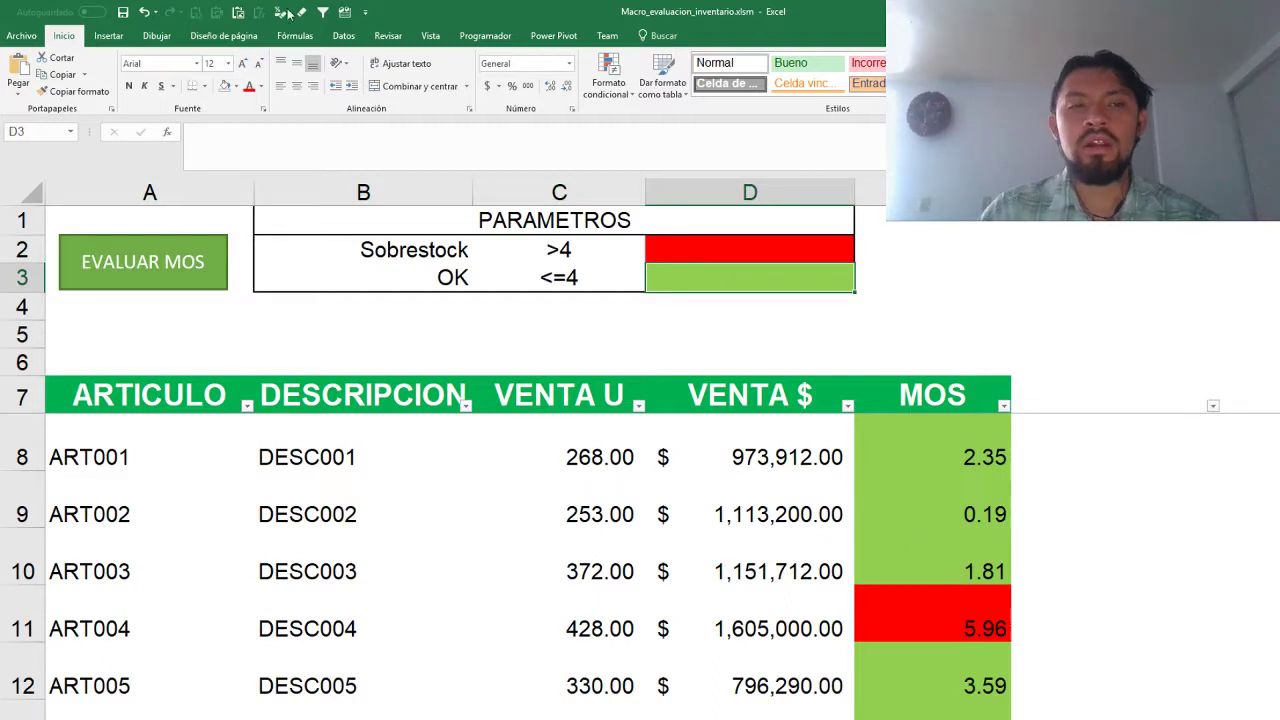
pyautogui.click(294, 36)
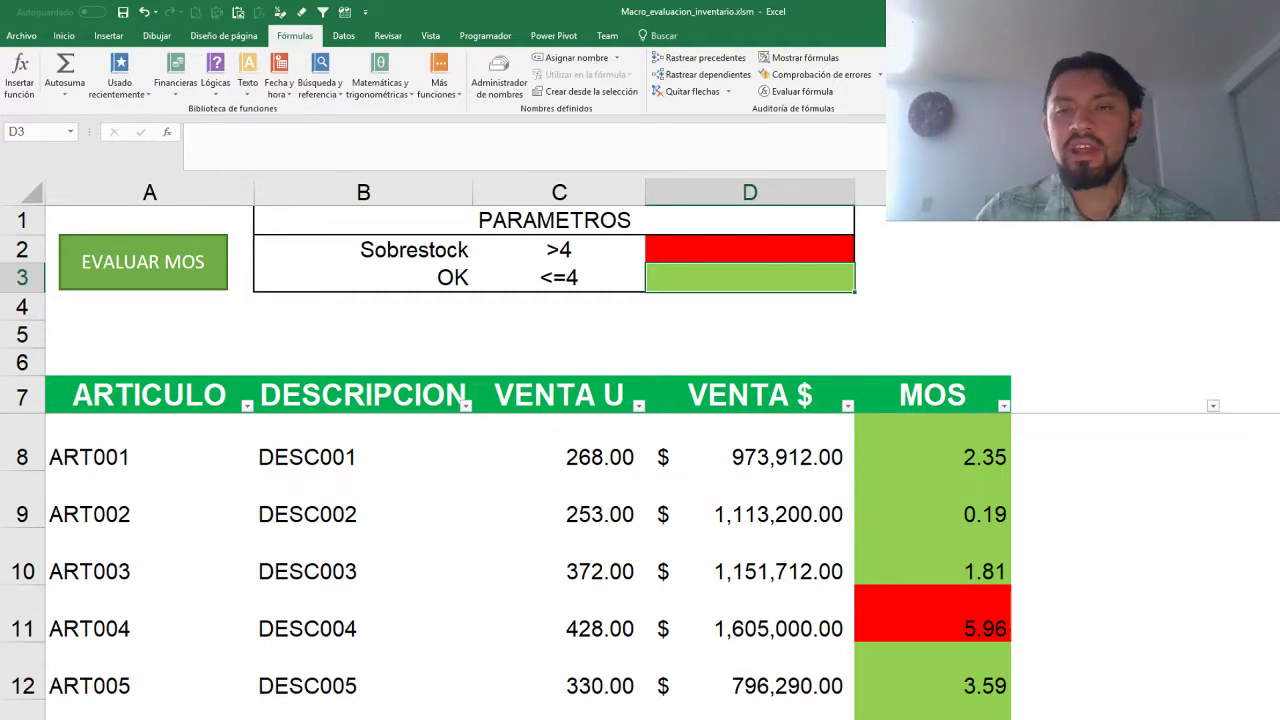
pyautogui.press('F9')
pyautogui.click(121, 277)
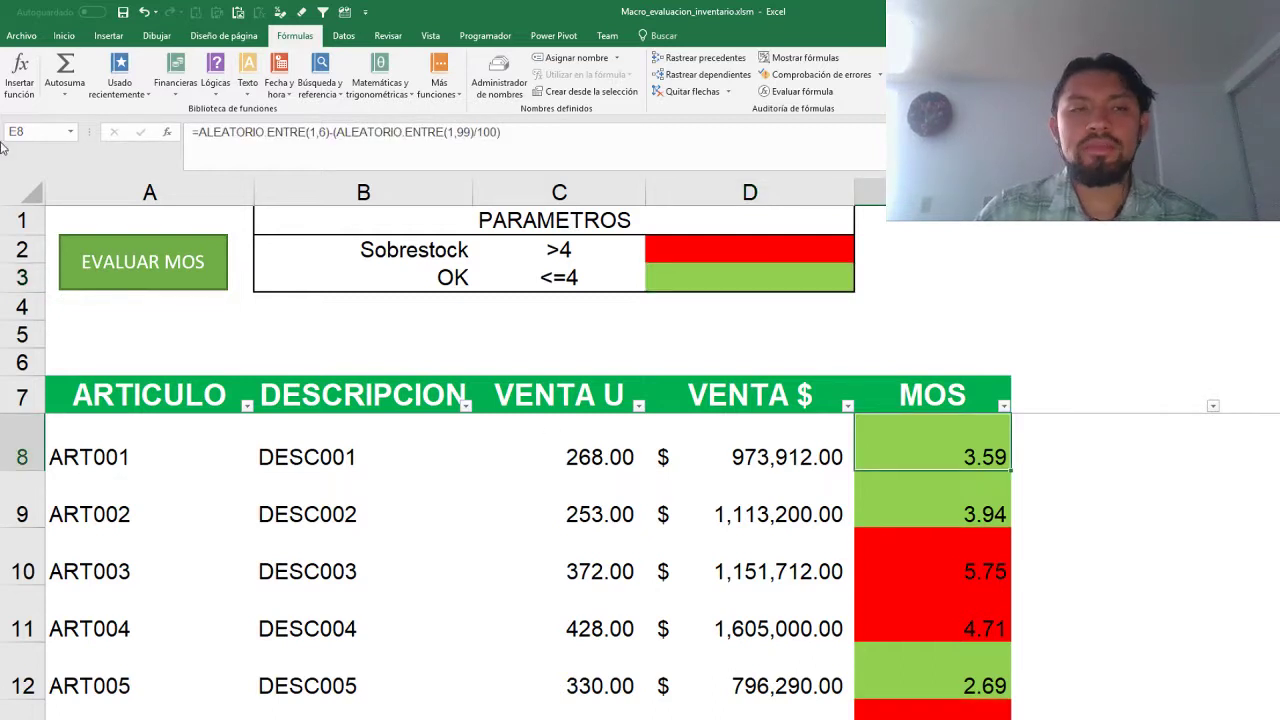
# - Change the Sobrestock colour in D2 to orange and rerun EVALUAR MOS
pyautogui.click(65, 36)
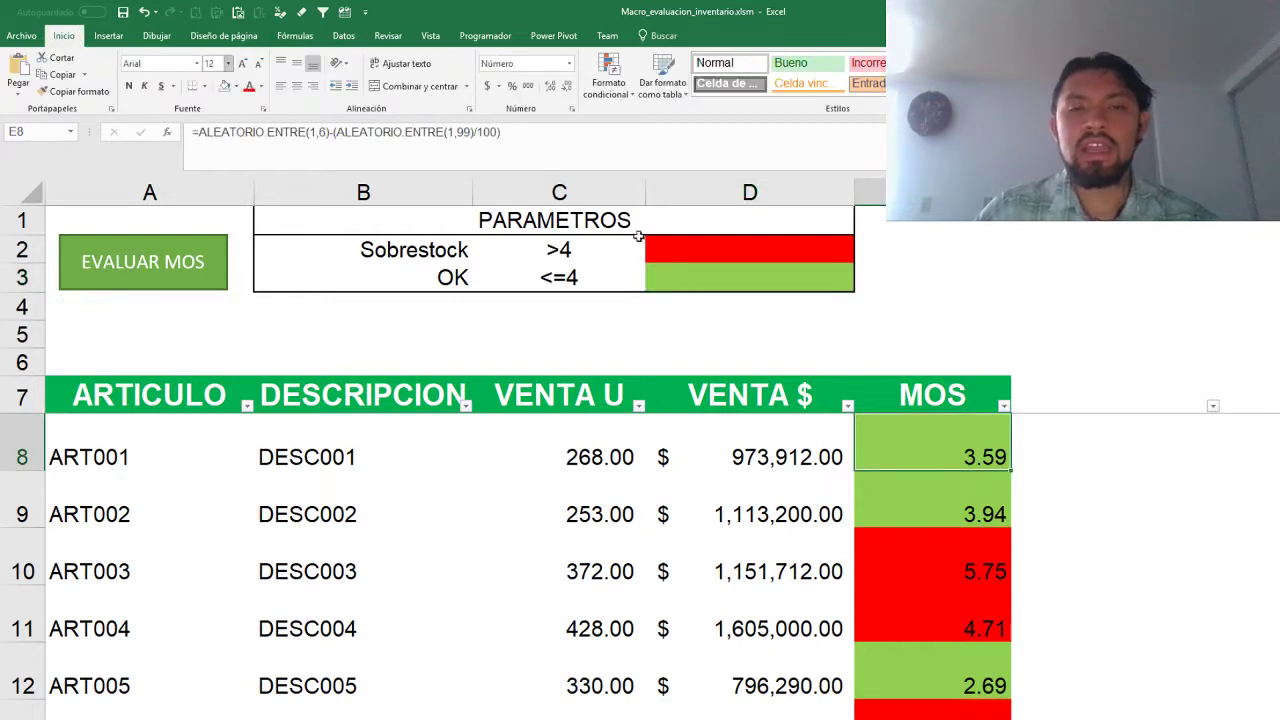
pyautogui.click(779, 256)
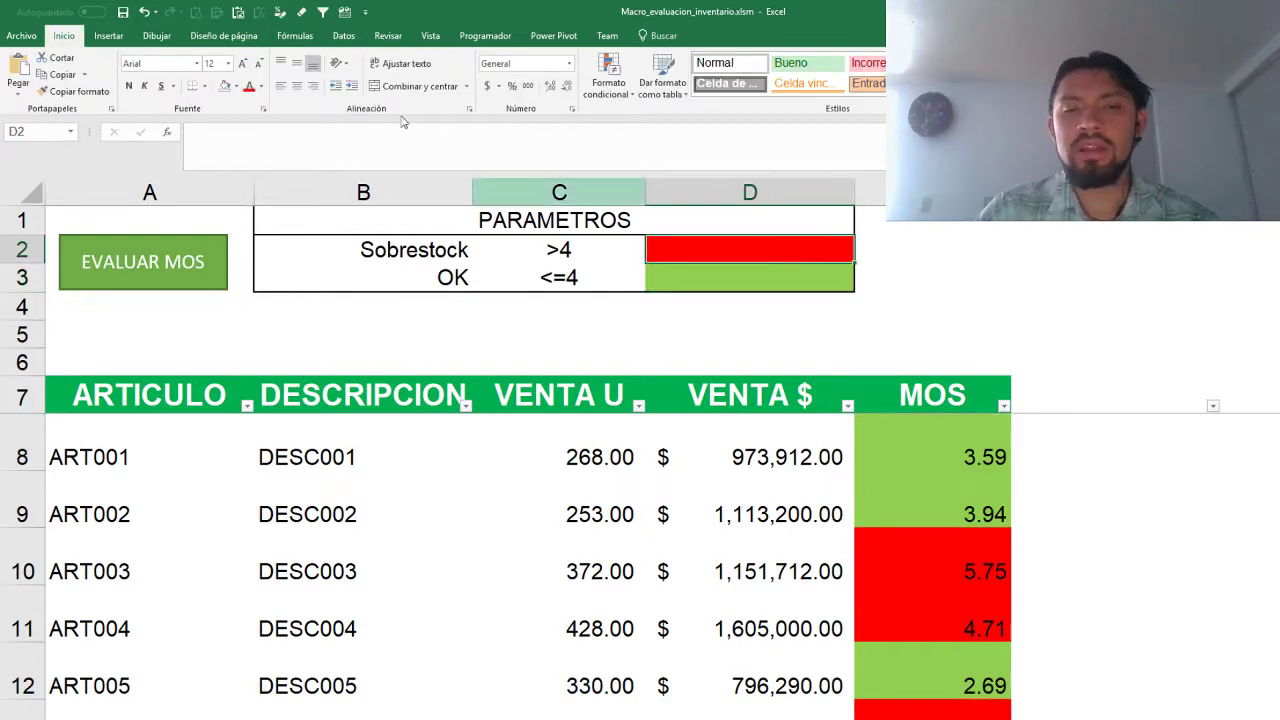
pyautogui.click(236, 86)
pyautogui.click(248, 201)
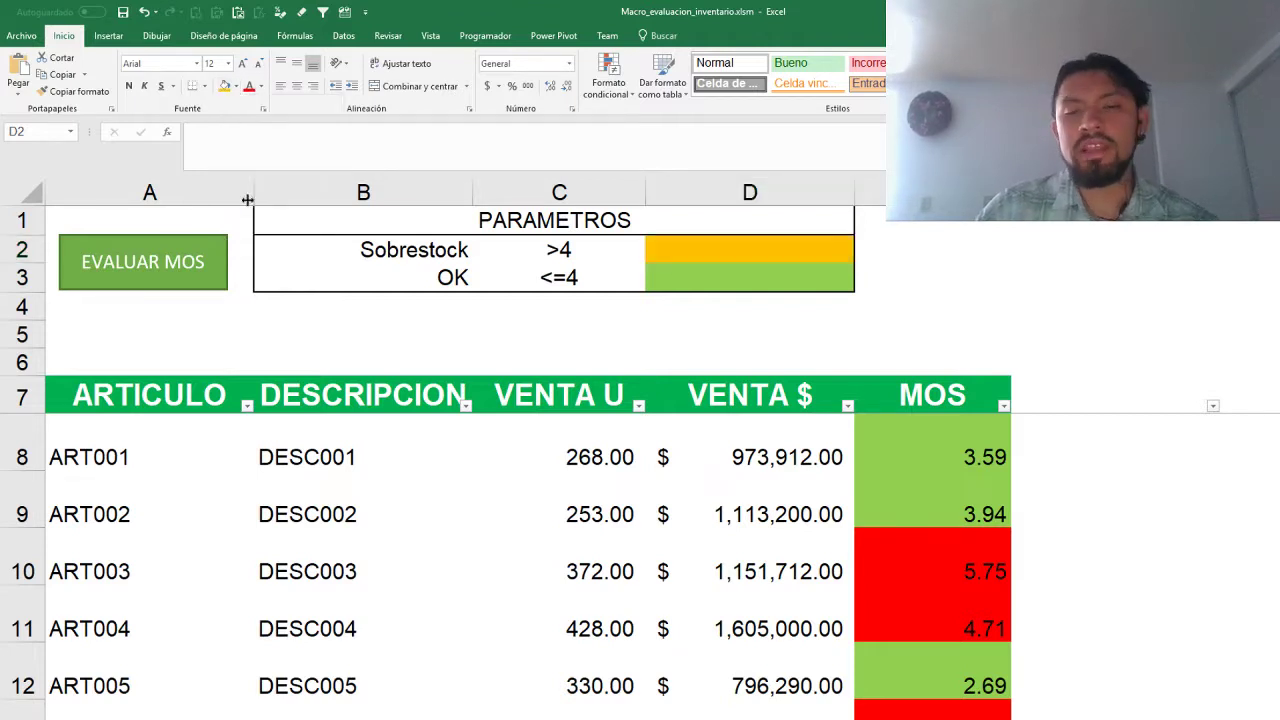
pyautogui.click(148, 280)
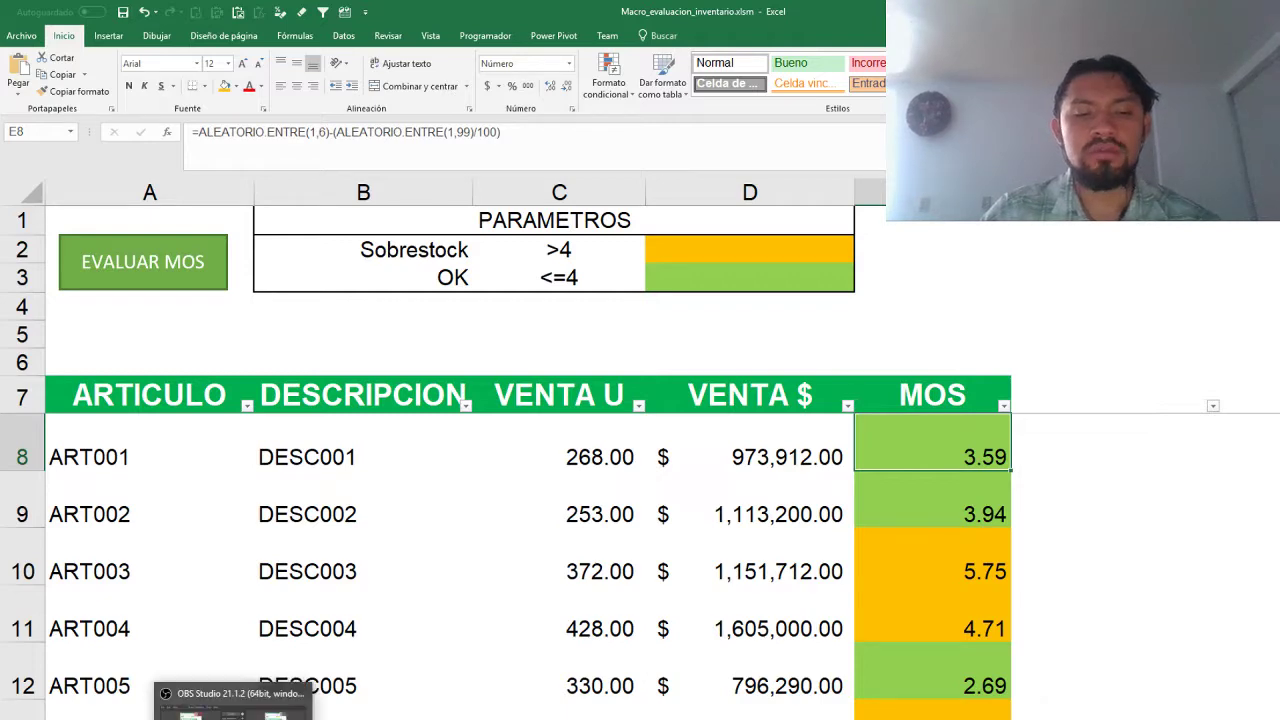
# - Open the VBA module and highlight the Evaluar_MOS Sub code to review it
pyautogui.click(233, 705)
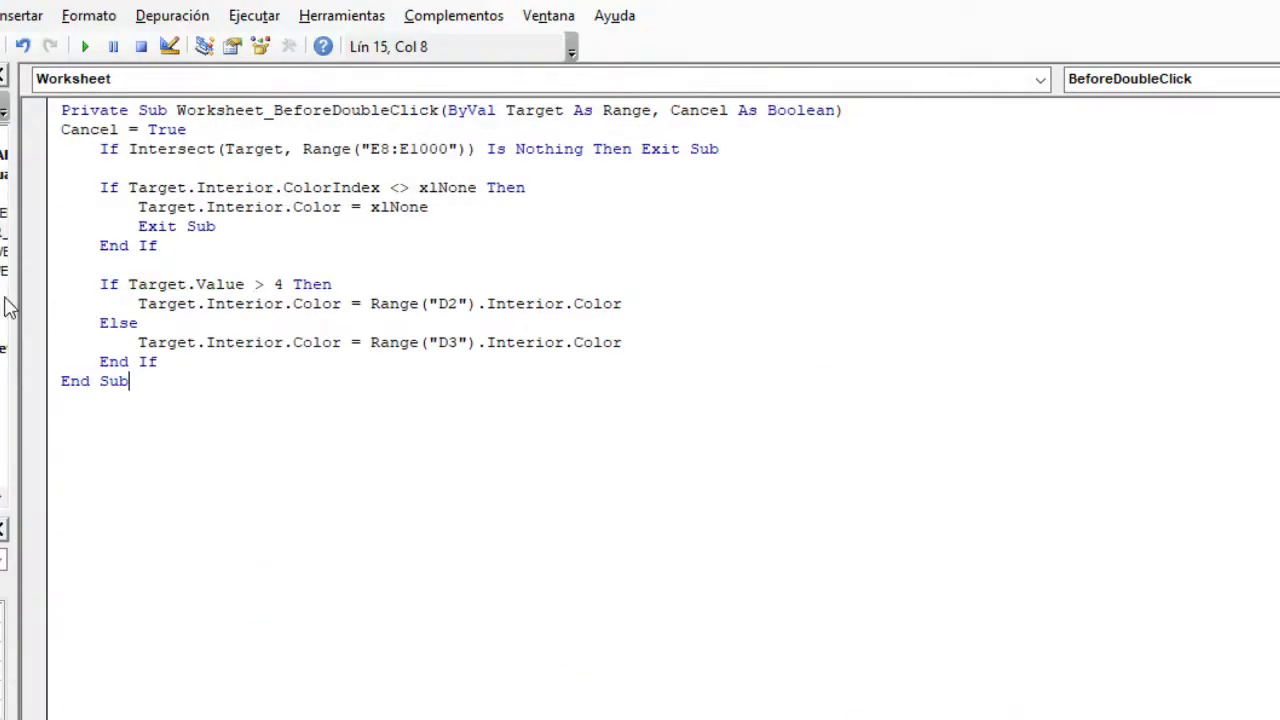
pyautogui.doubleClick(10, 308)
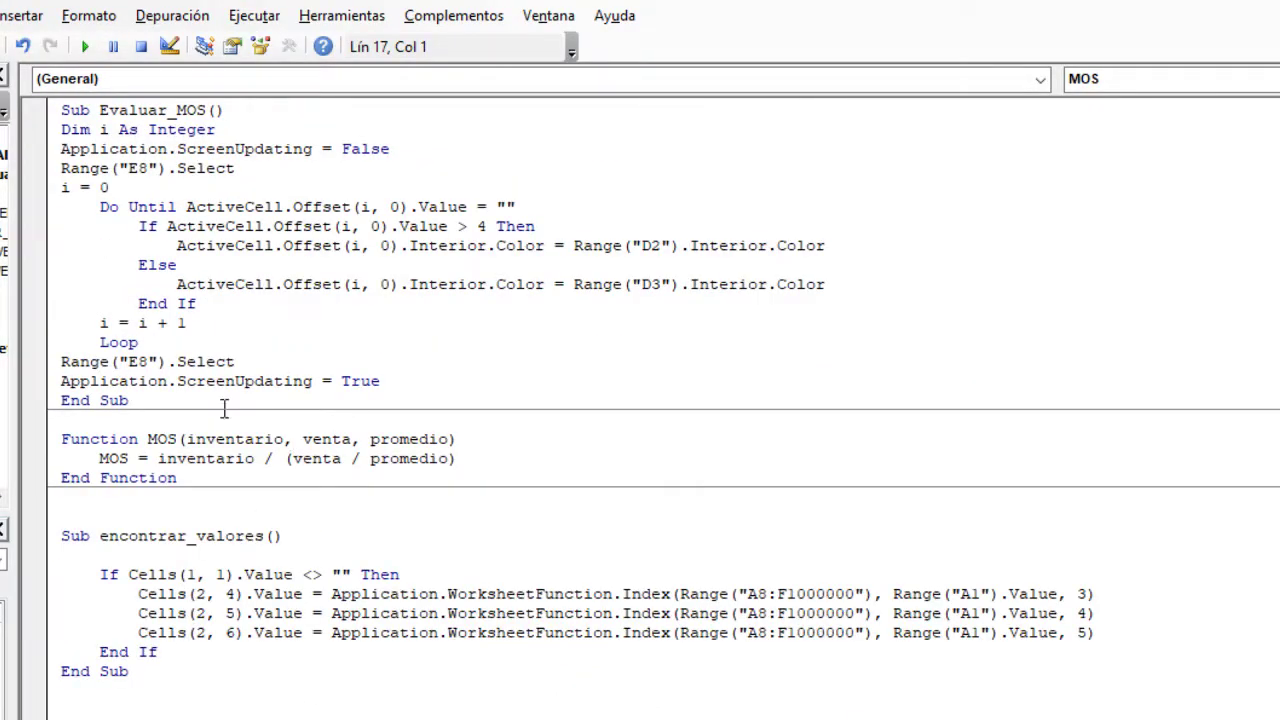
pyautogui.moveTo(224, 408); pyautogui.dragTo(48, 108)
pyautogui.click(215, 207)
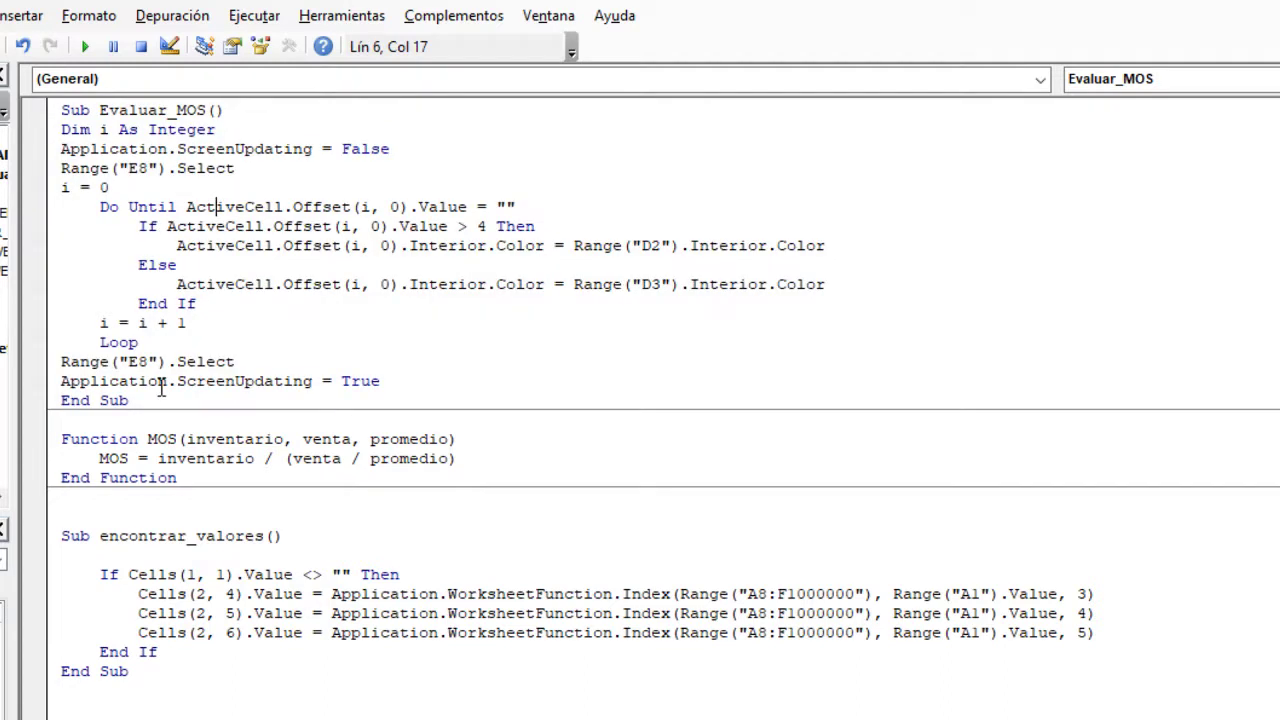
pyautogui.click(145, 398)
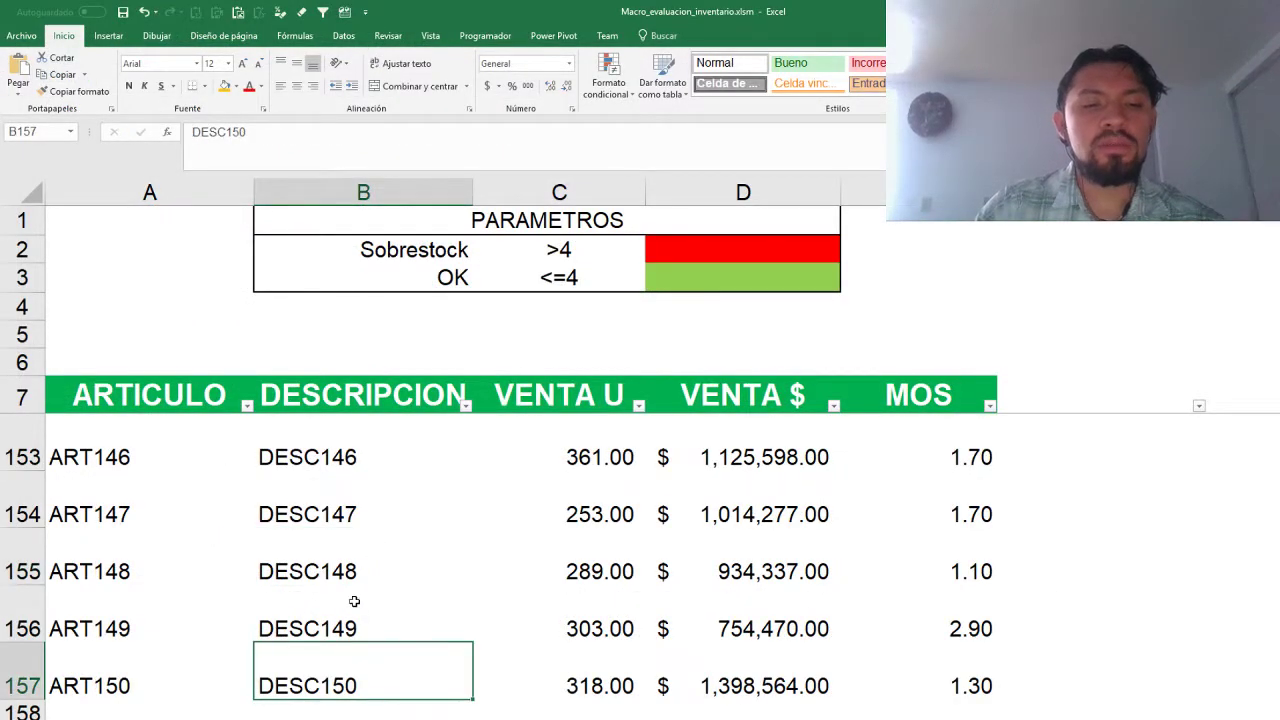
# - Return to the top of the table and mark MOS cell E8 (5.00) red
pyautogui.click(354, 601)
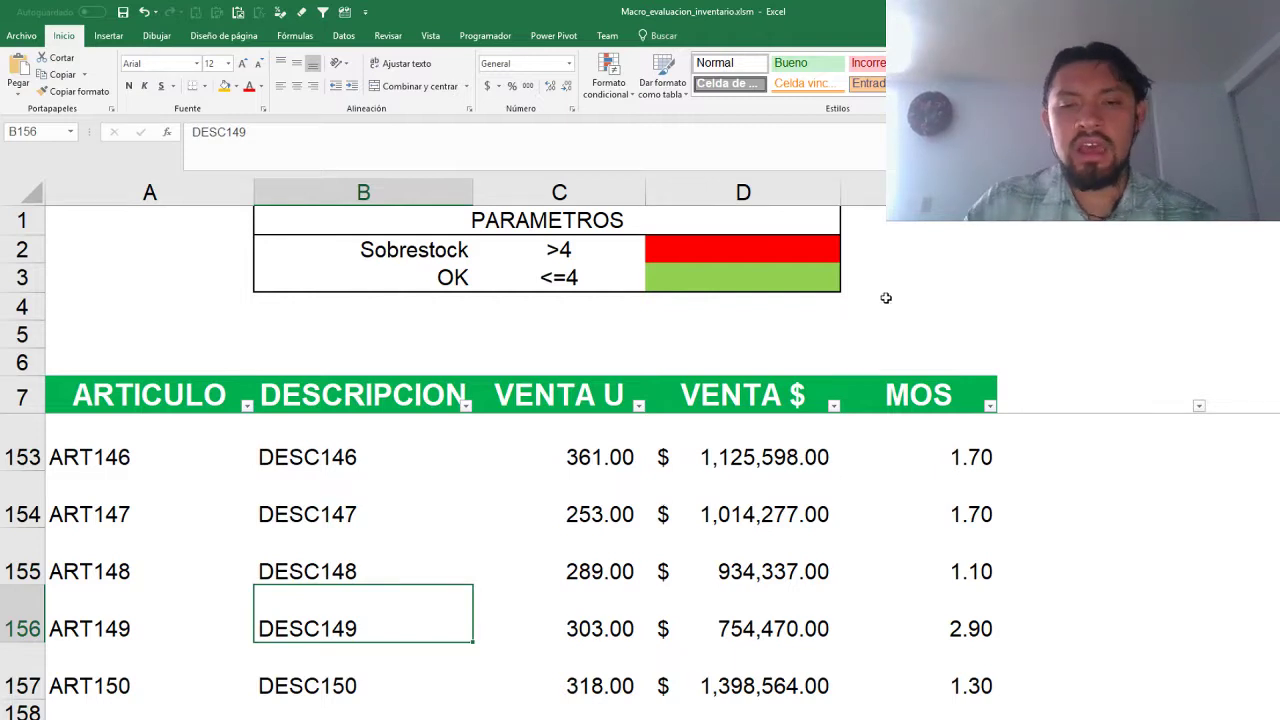
pyautogui.press('Right')
pyautogui.press('Right')
pyautogui.hotkey('ctrl', 'Up')
pyautogui.press('Down')
pyautogui.click(905, 456)
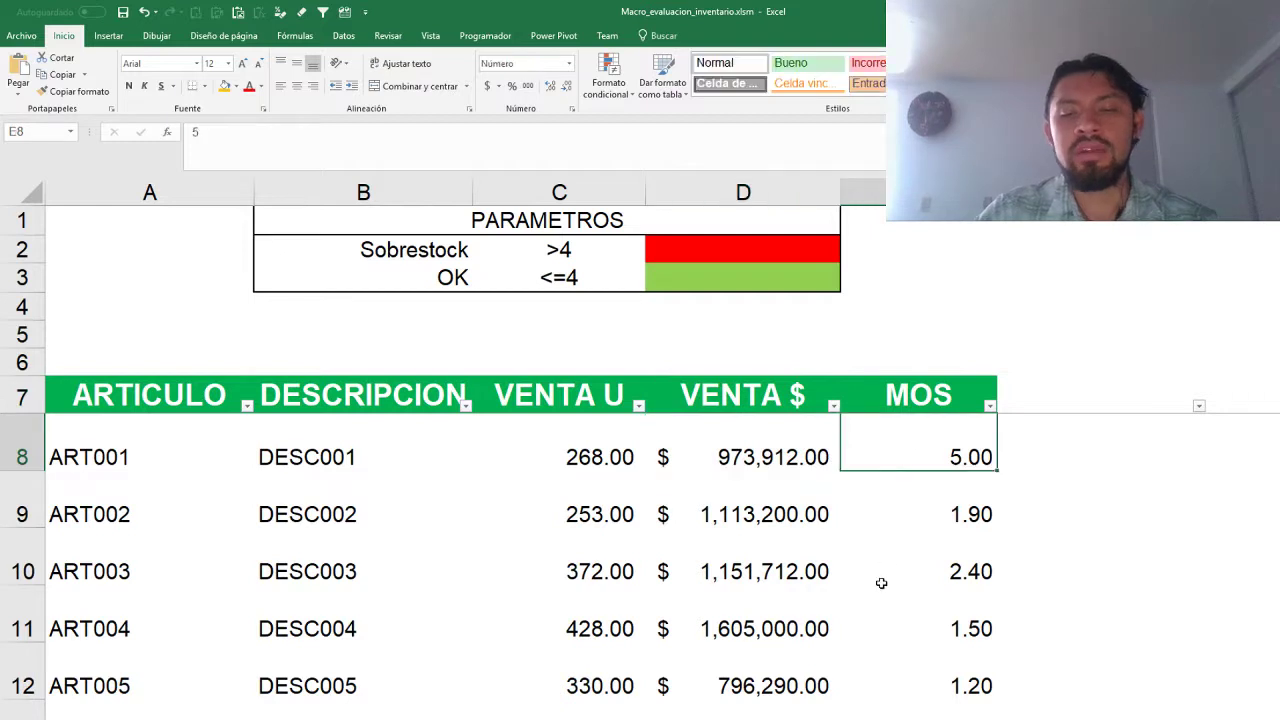
pyautogui.click(353, 495)
pyautogui.click(610, 516)
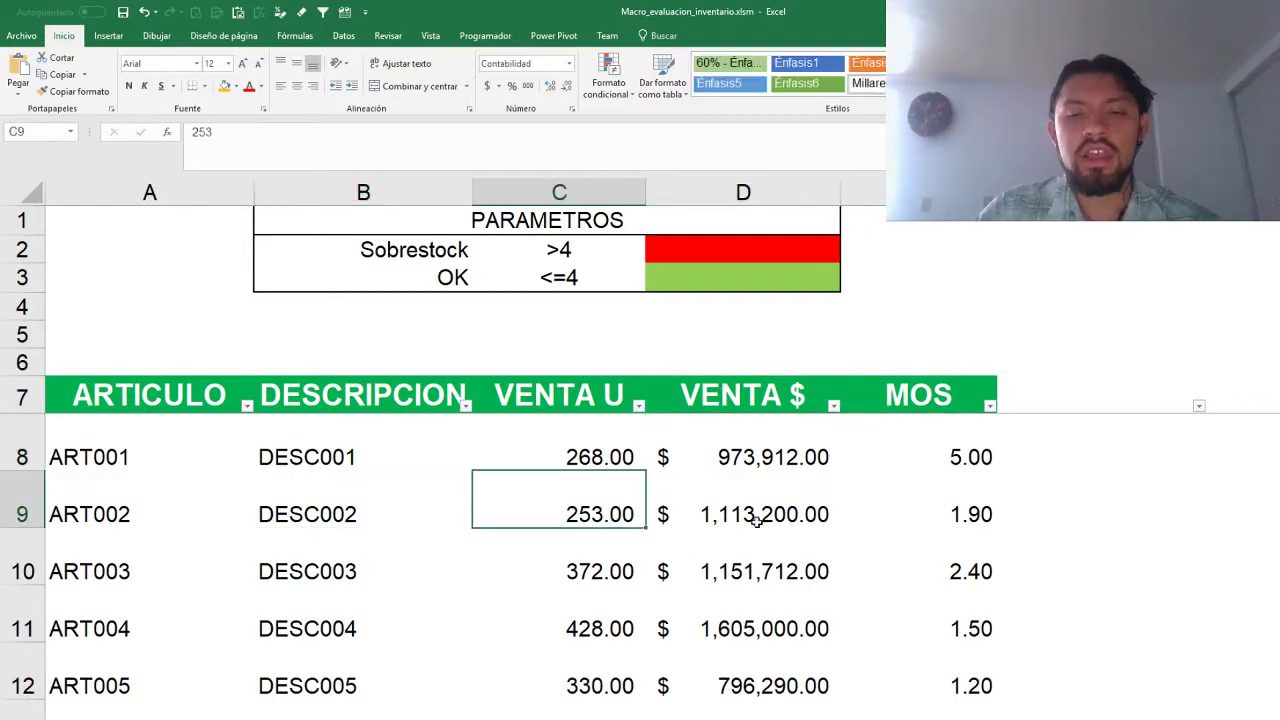
pyautogui.click(757, 520)
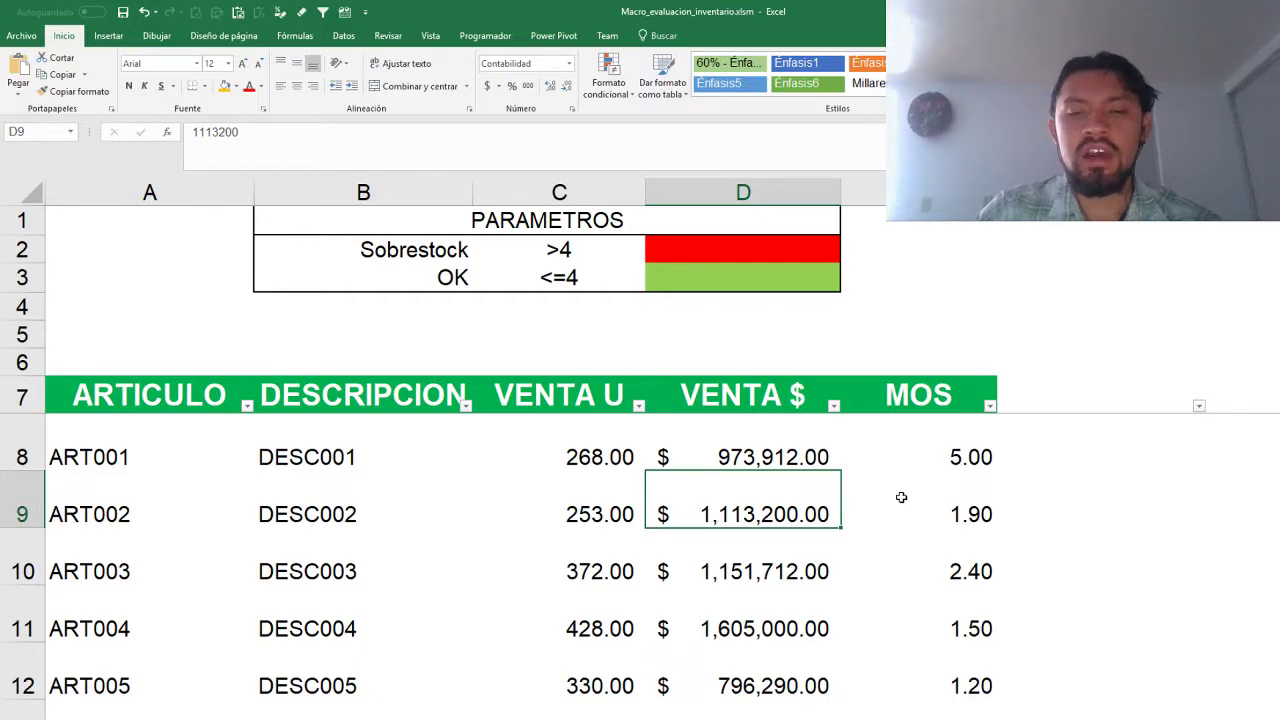
pyautogui.click(911, 436)
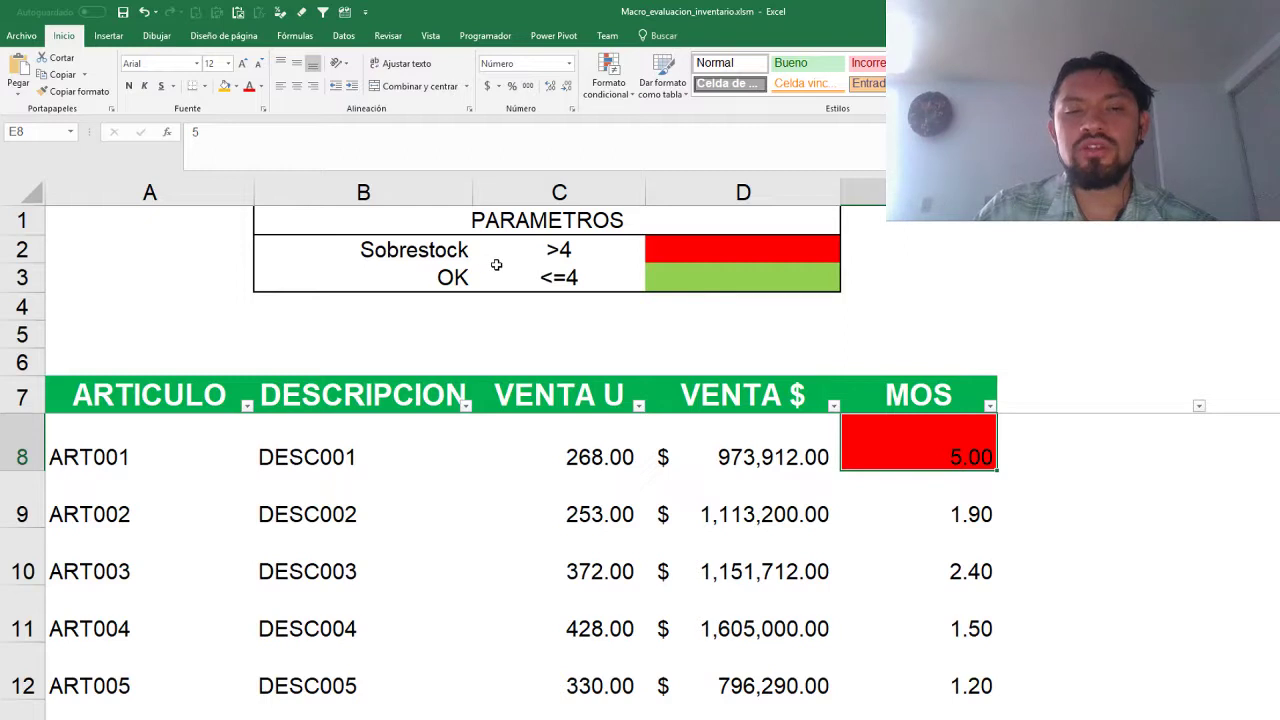
# - Mark E11 (1.50) green, E26 (4.9) red and E36 (0.2) green
pyautogui.moveTo(455, 250); pyautogui.dragTo(700, 272)
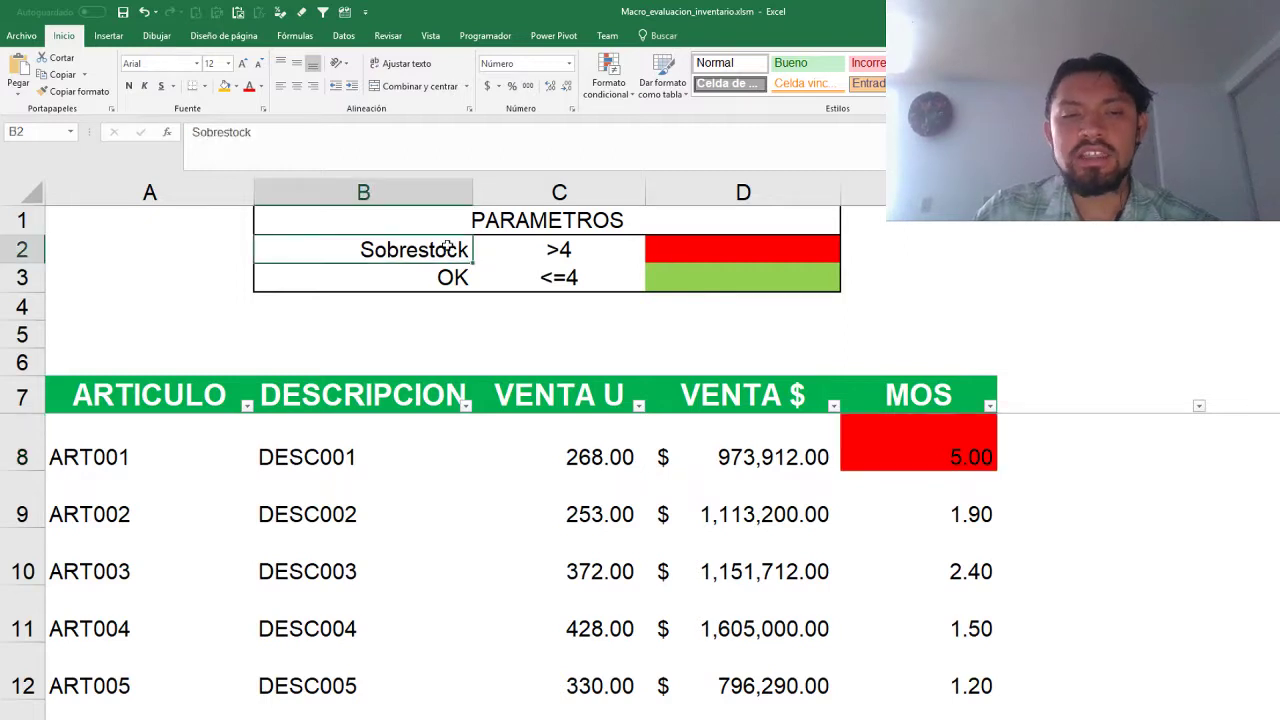
pyautogui.click(700, 272)
pyautogui.click(958, 600)
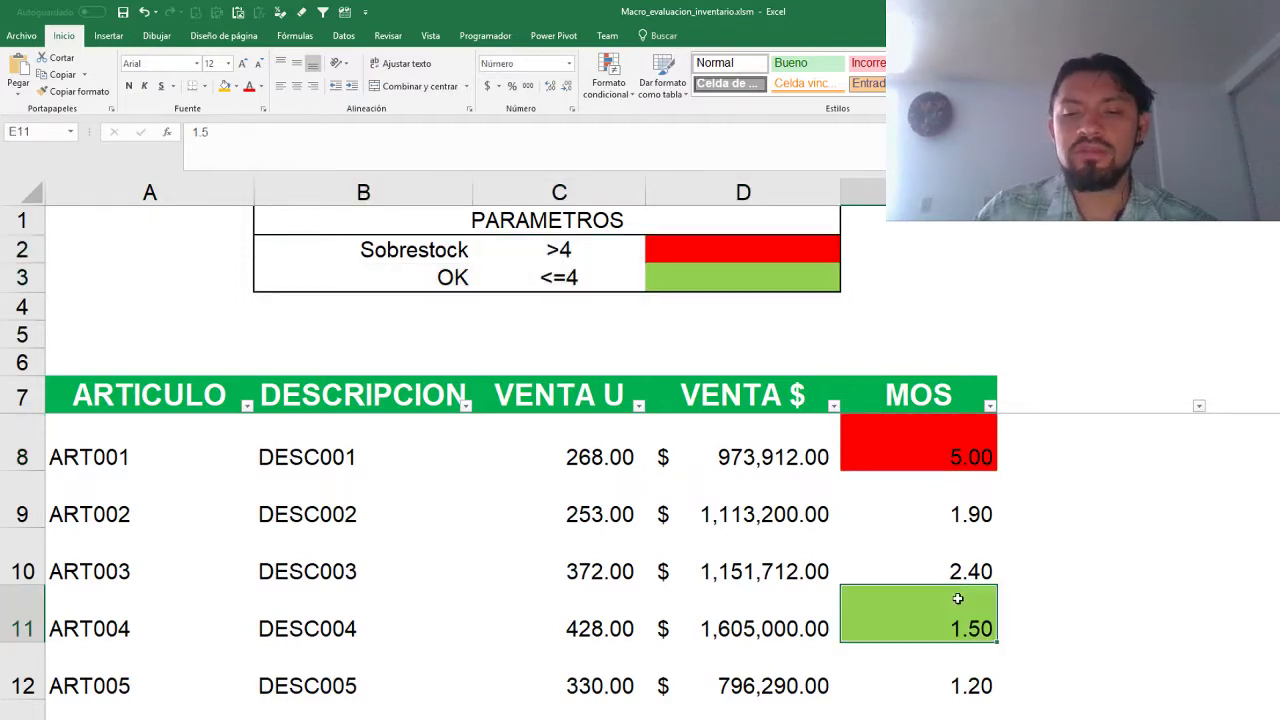
pyautogui.scroll(-5, 949, 624)
pyautogui.click(949, 624)
pyautogui.scroll(-3, 949, 624)
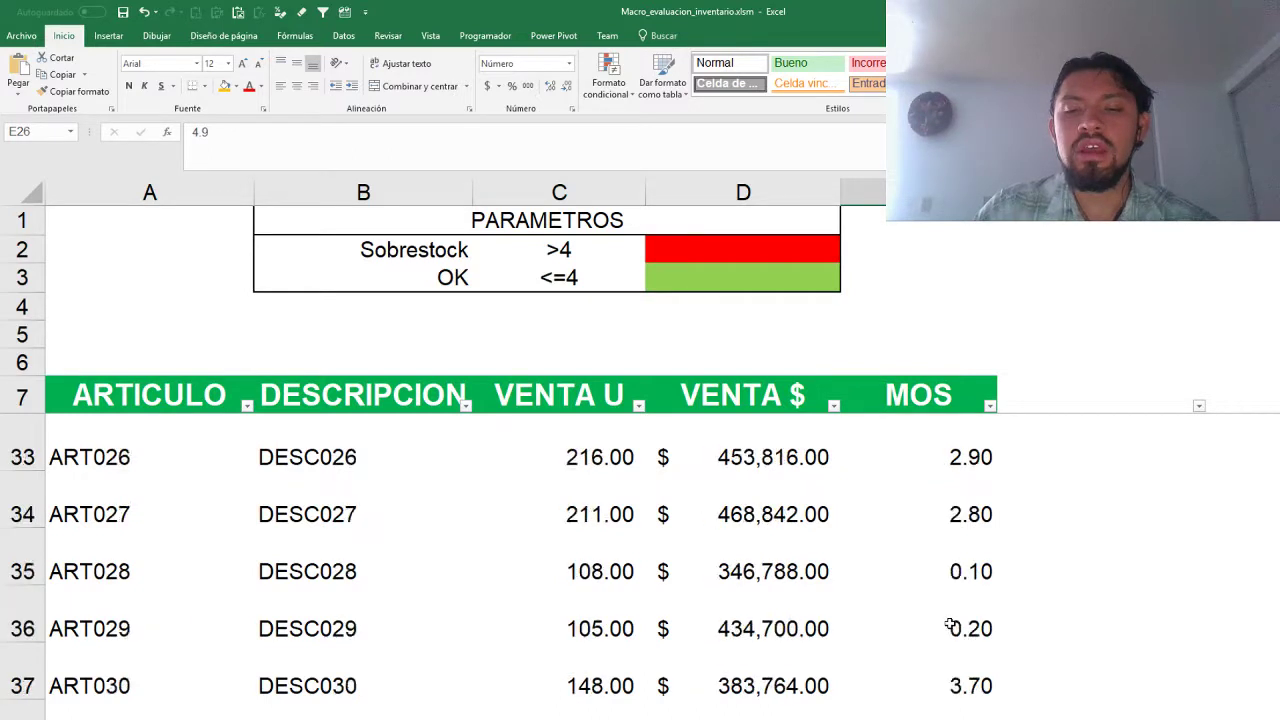
pyautogui.scroll(2, 949, 624)
pyautogui.scroll(2, 949, 624)
pyautogui.scroll(-3, 949, 624)
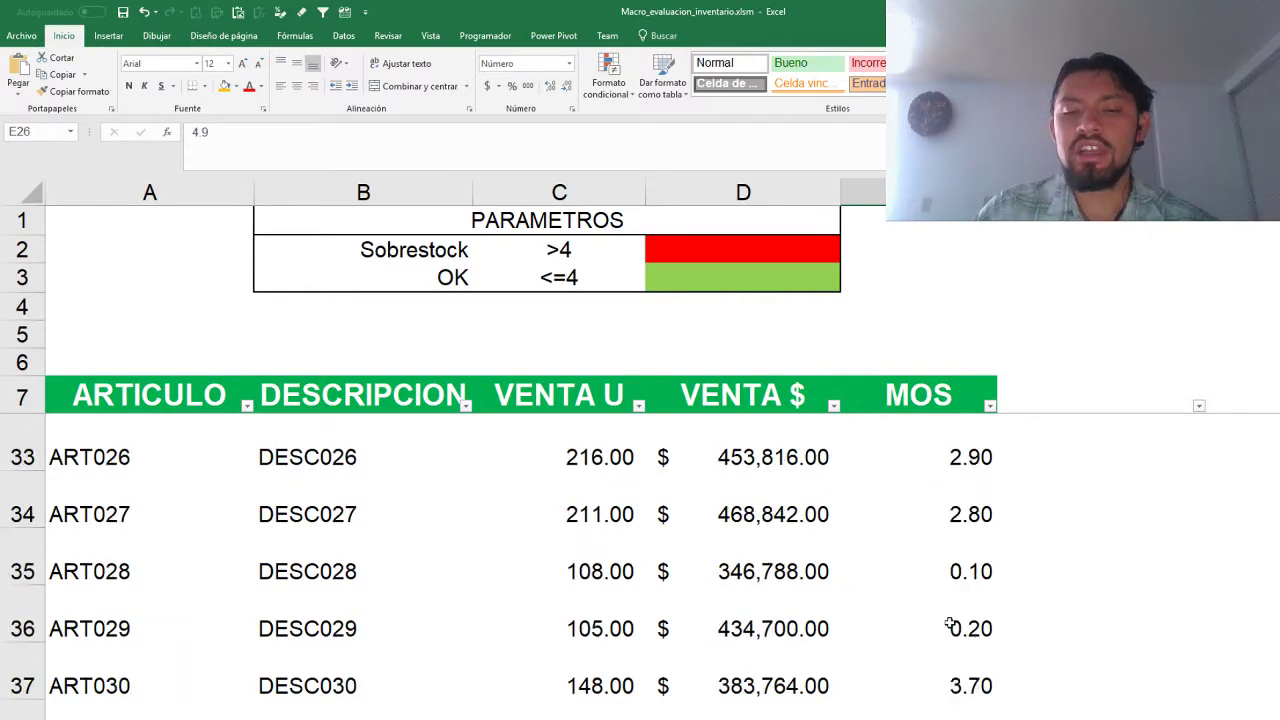
pyautogui.click(949, 624)
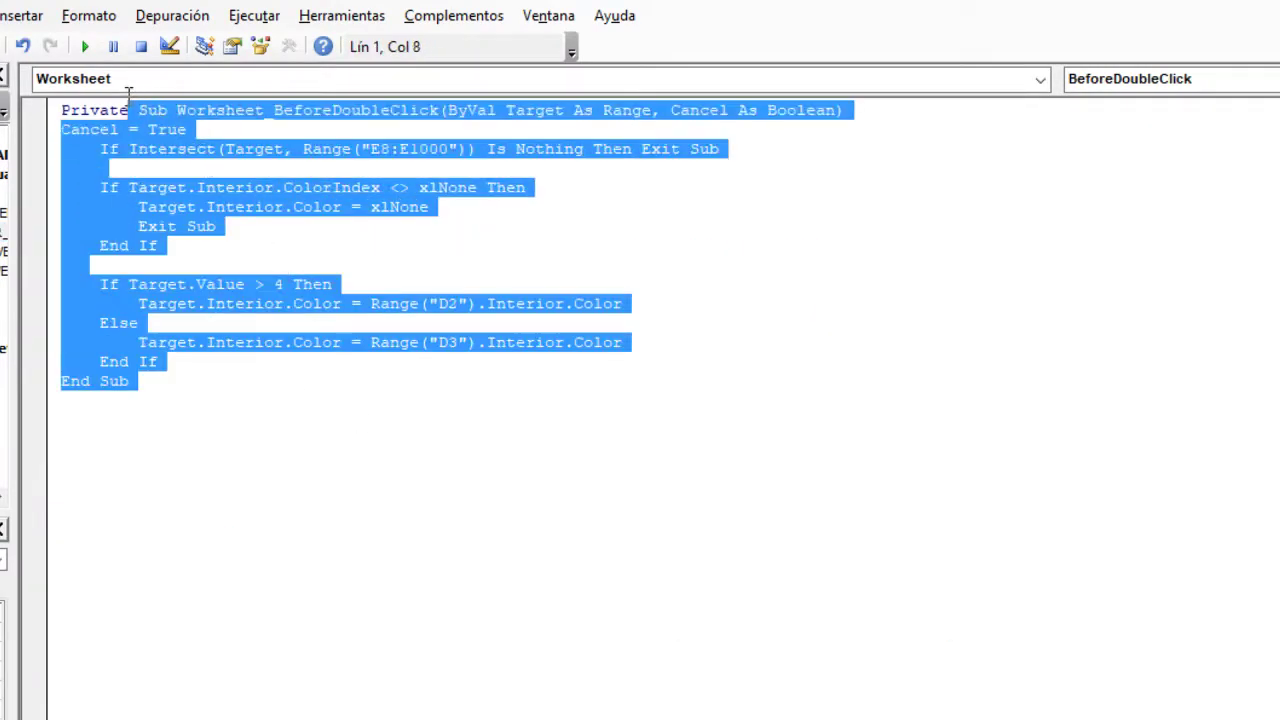
# - Highlight the Worksheet_BeforeDoubleClick colouring code, then clear the selection
pyautogui.moveTo(411, 478); pyautogui.dragTo(51, 106)
pyautogui.click(216, 268)
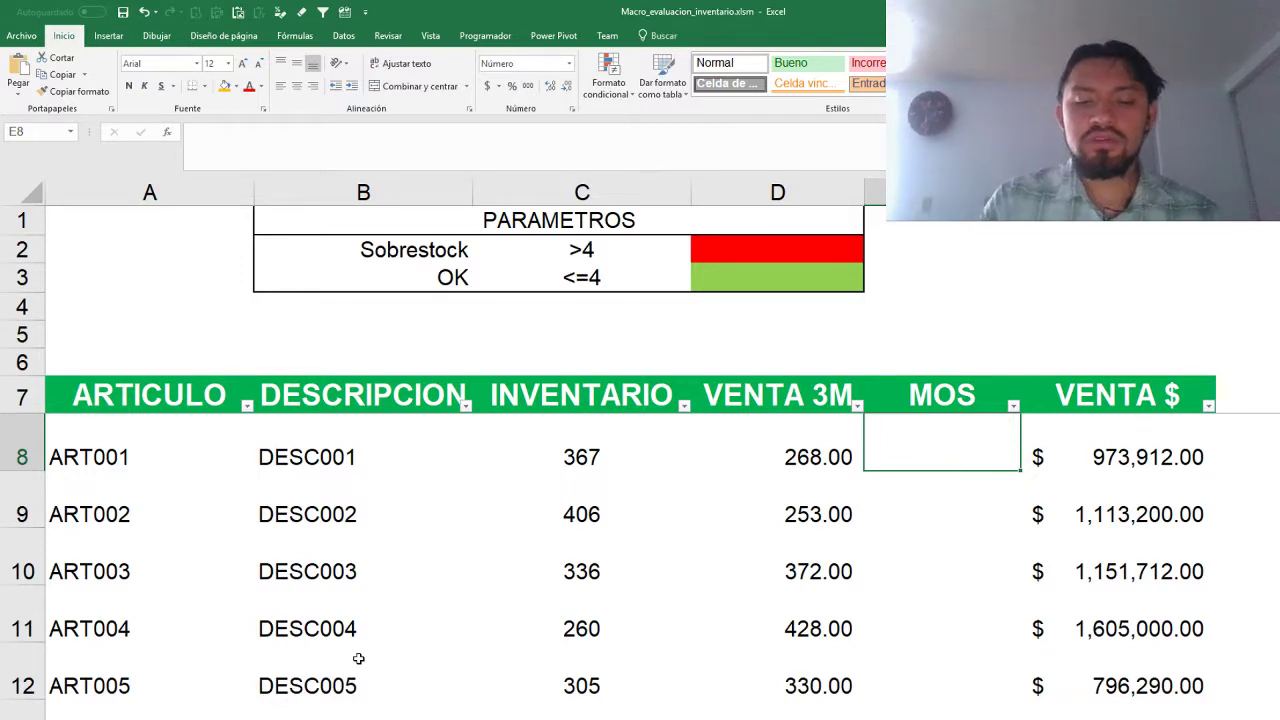
# - Enter =MOS(C8,D8,3) in cell E8
pyautogui.write('=MO')
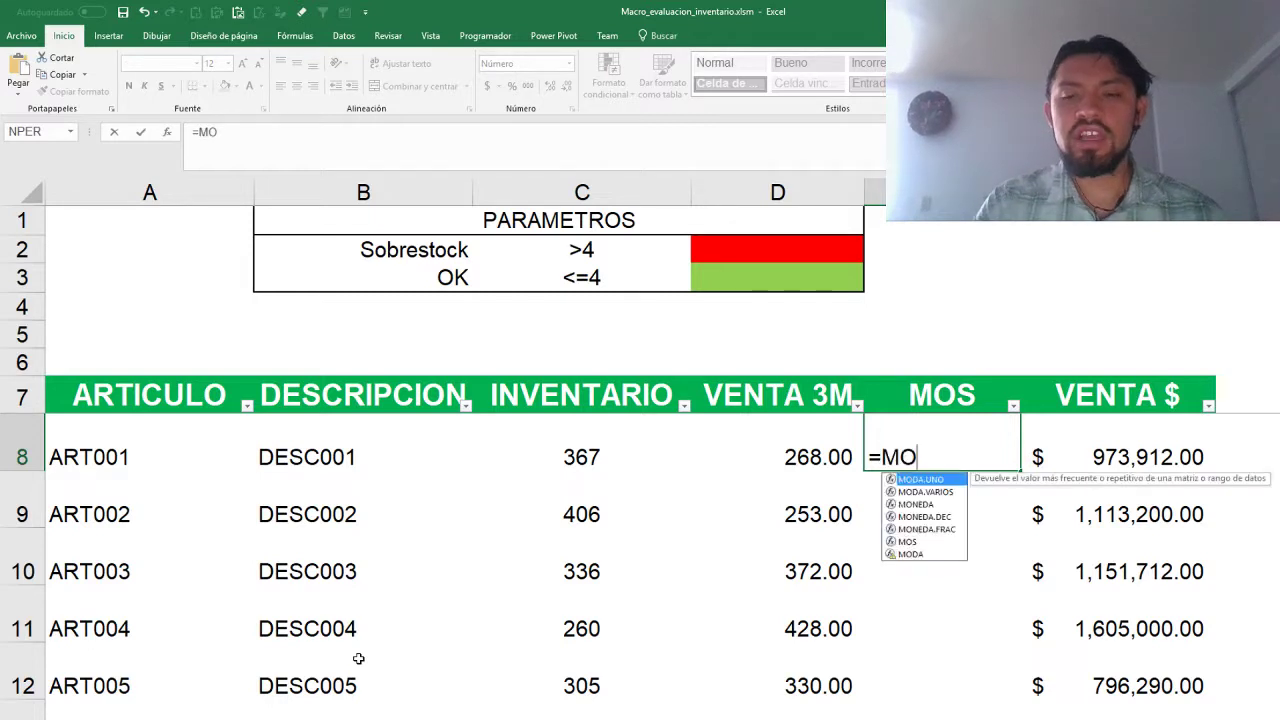
pyautogui.write('S')
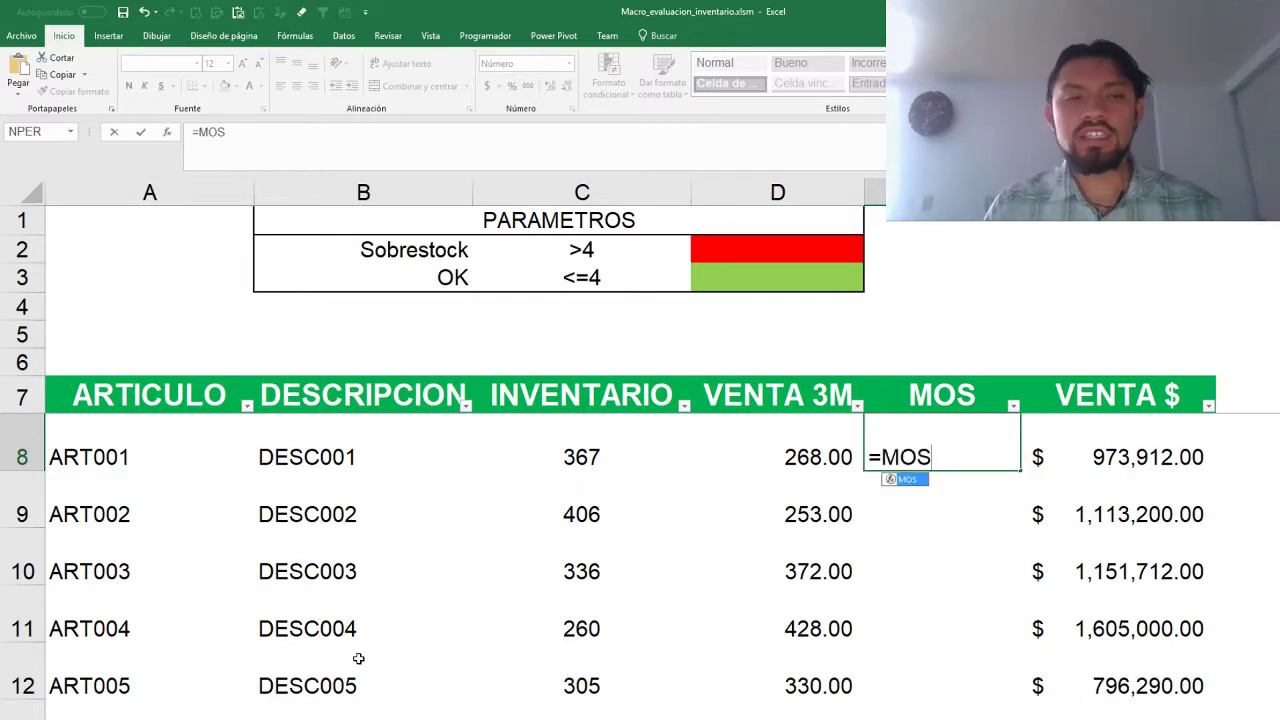
pyautogui.write('(')
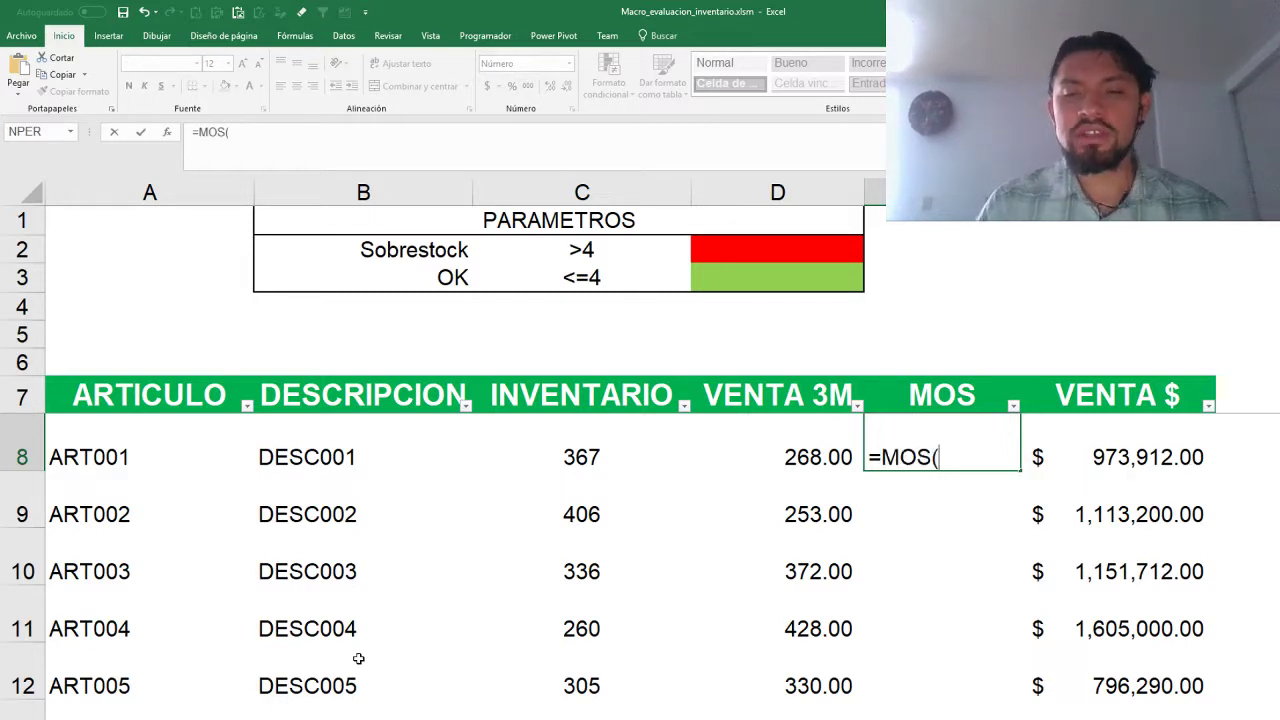
pyautogui.click(605, 449)
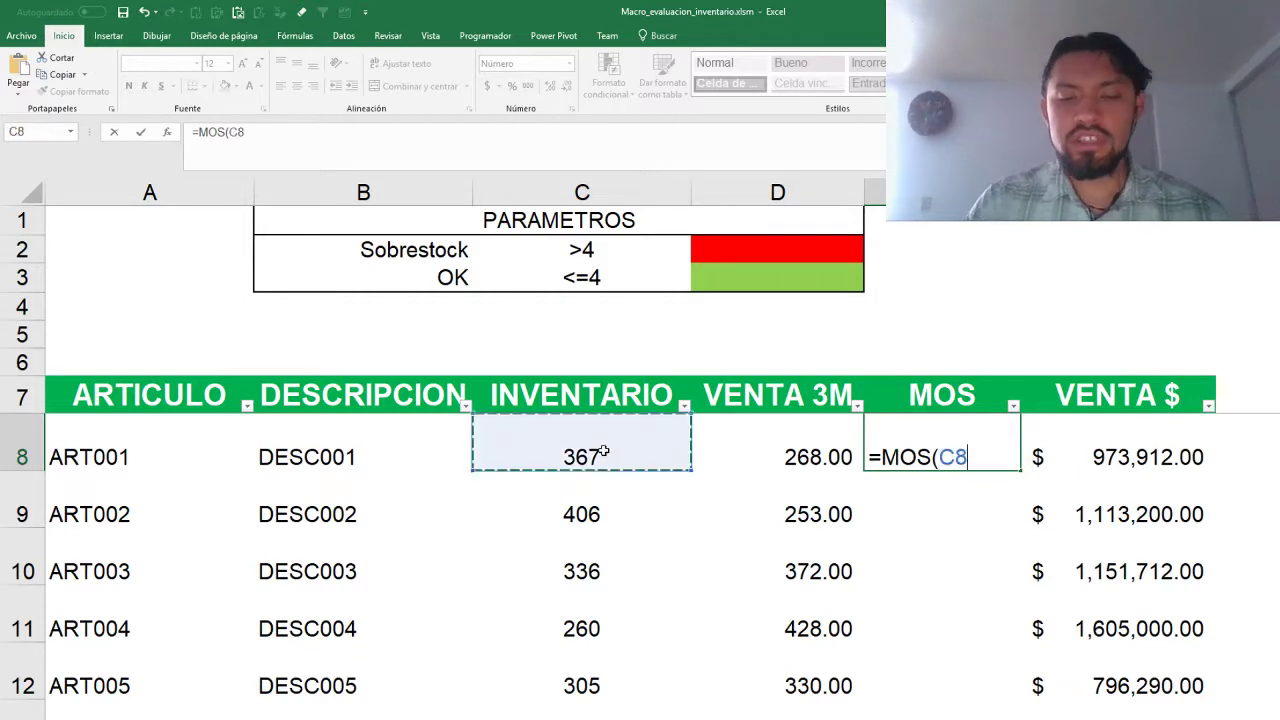
pyautogui.write(',')
pyautogui.click(743, 453)
pyautogui.write(',')
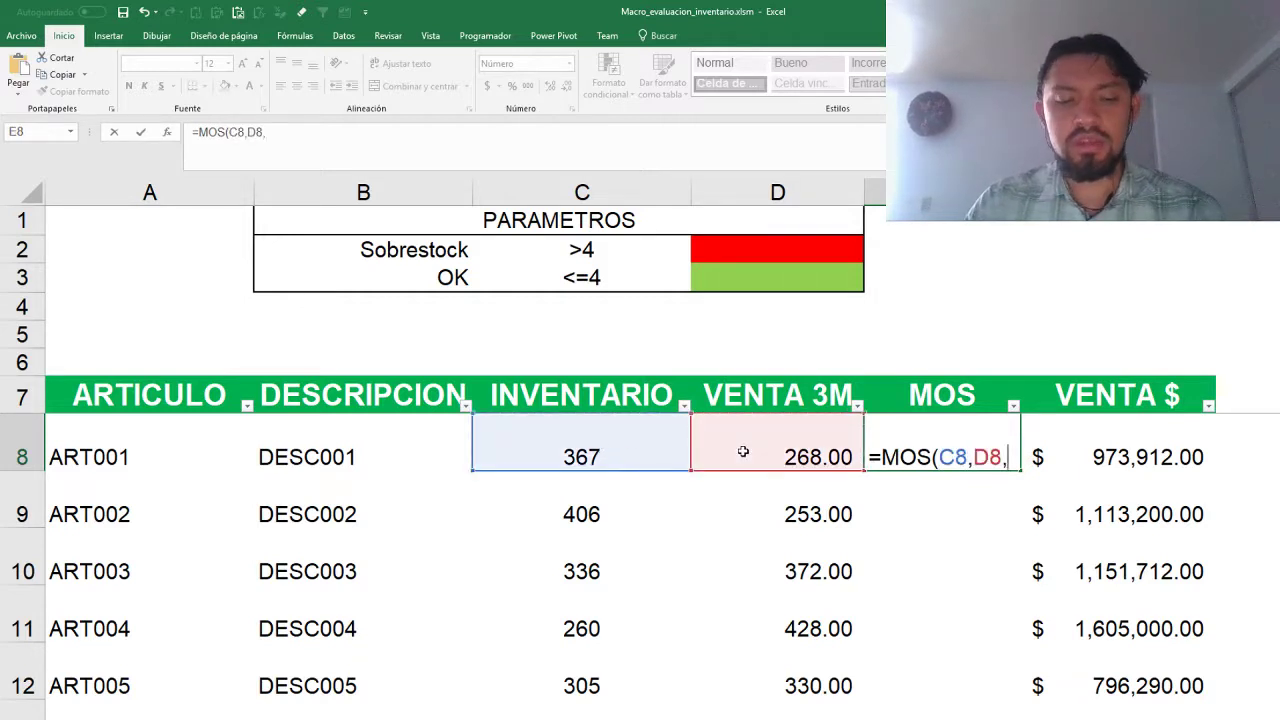
pyautogui.write('3)')
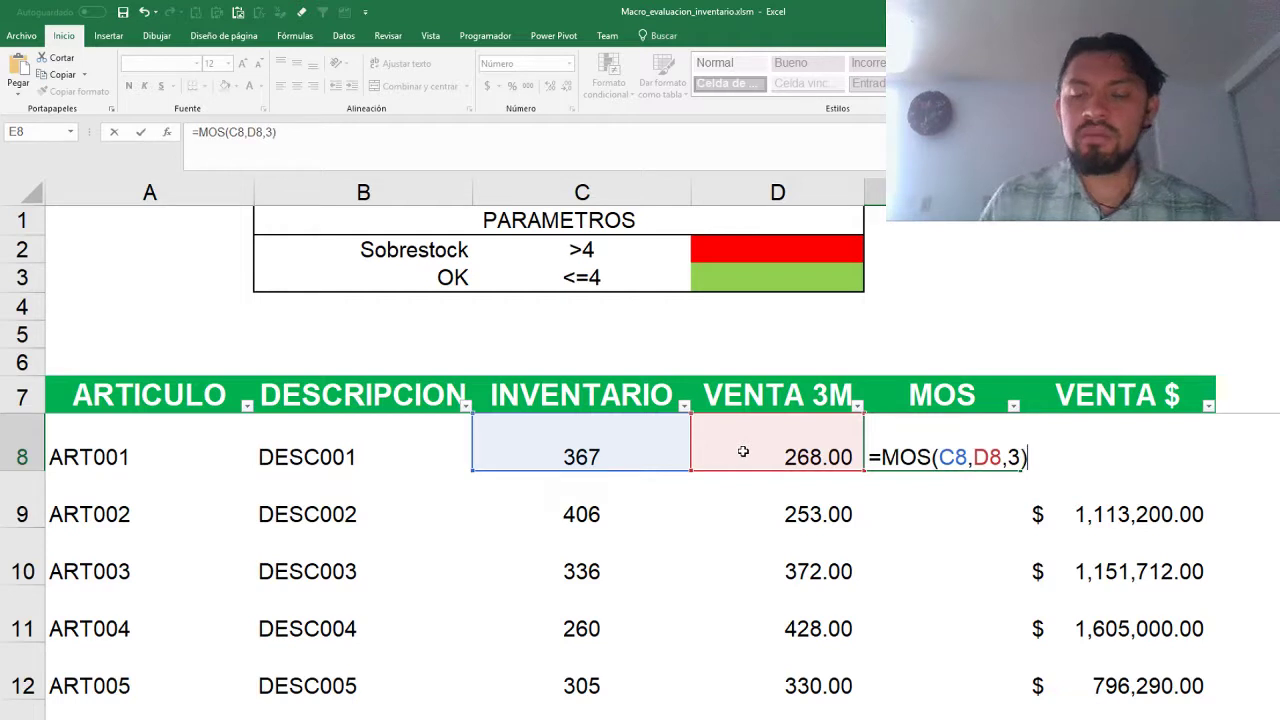
pyautogui.press('Return')
# - Fill the MOS formula down the column and recalculate, giving 4.11, 4.81, 2.71, 1.82, 2.77
pyautogui.press('Up')
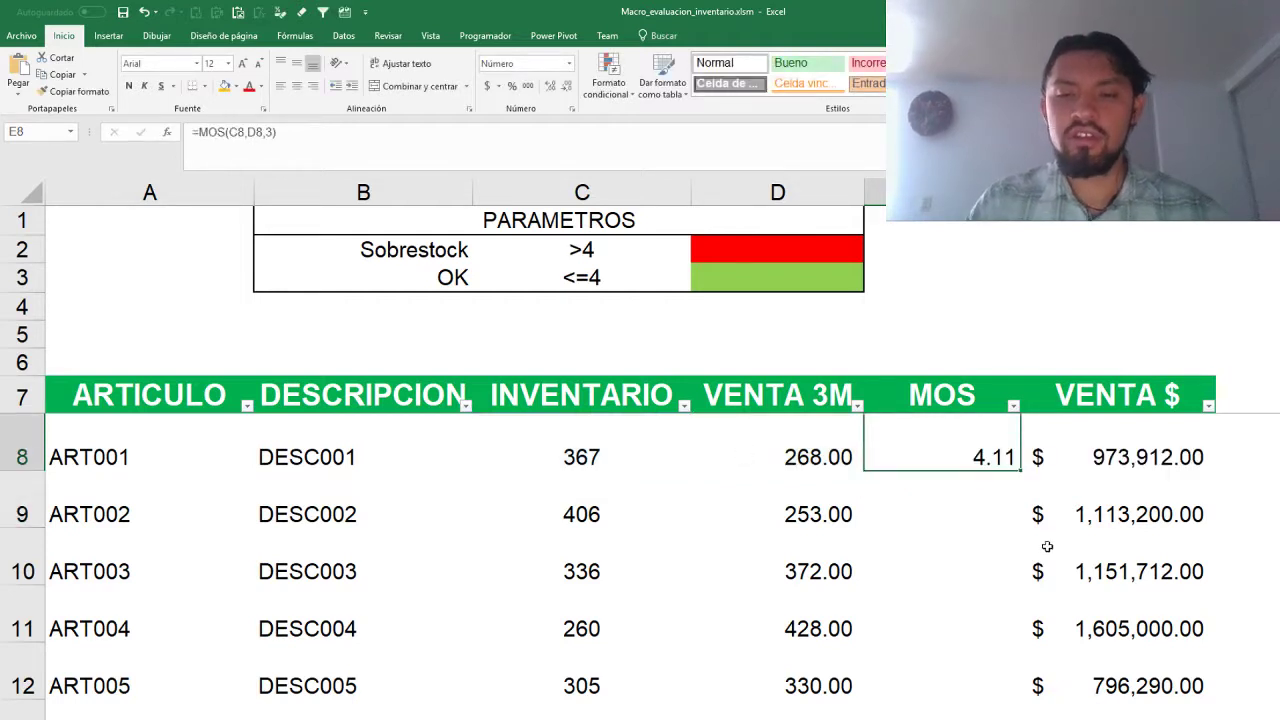
pyautogui.doubleClick(1023, 469)
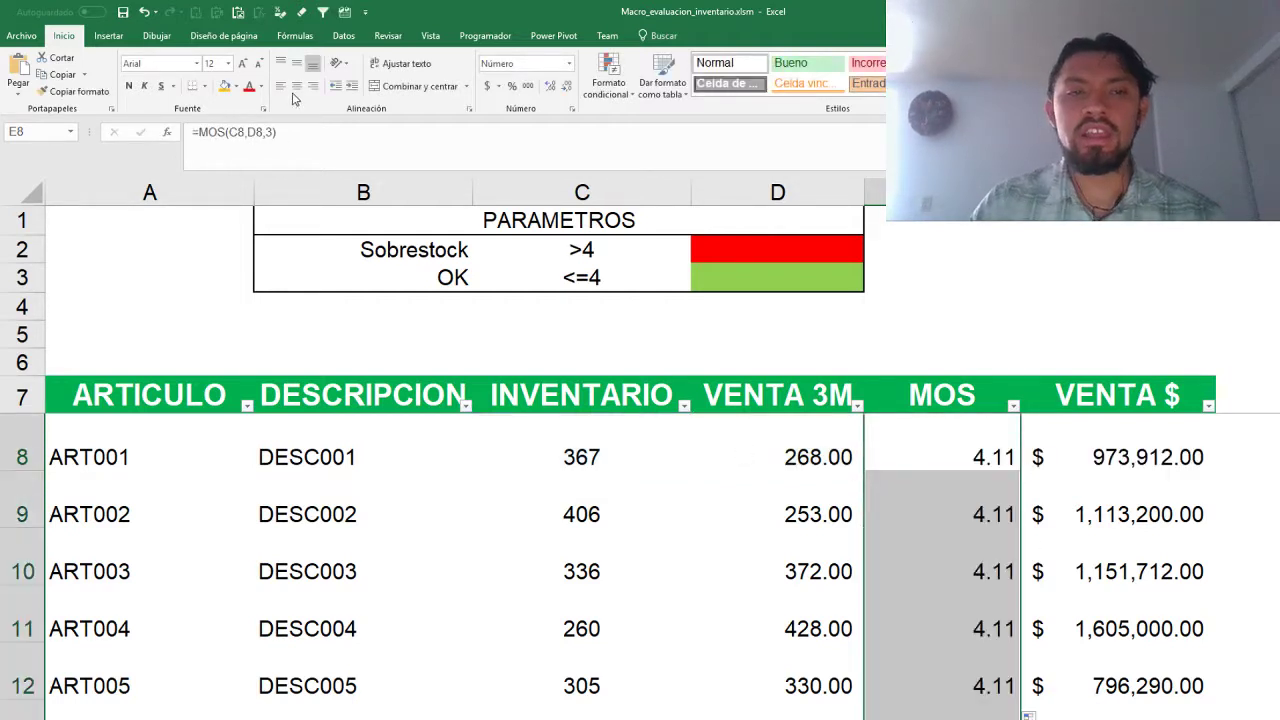
pyautogui.click(296, 35)
pyautogui.press('F9')
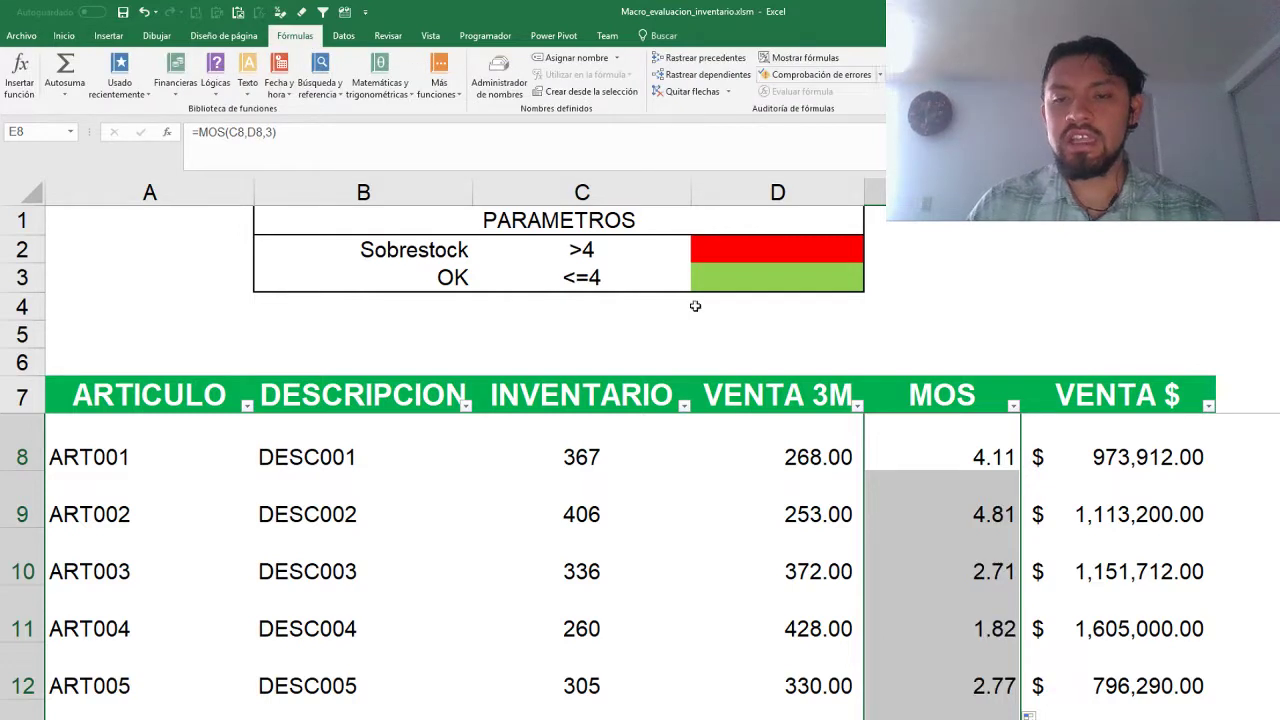
pyautogui.click(895, 550)
pyautogui.click(980, 437)
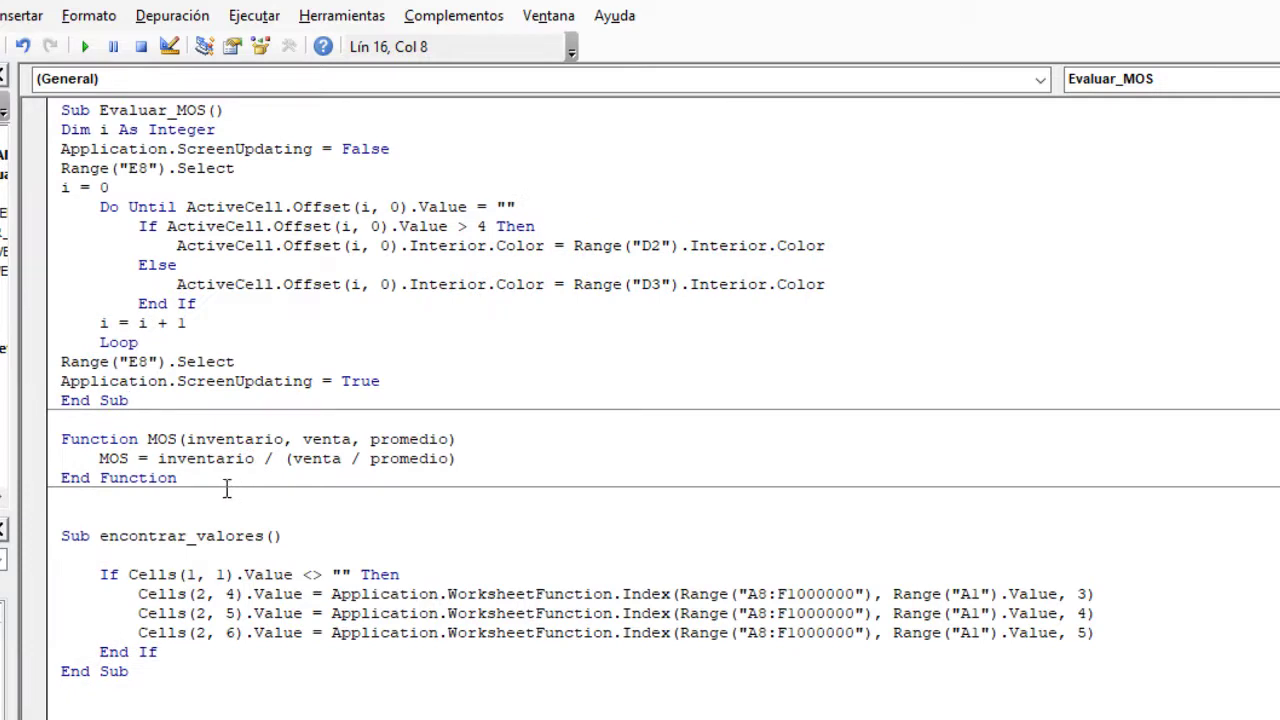
pyautogui.moveTo(178, 478); pyautogui.dragTo(57, 432)
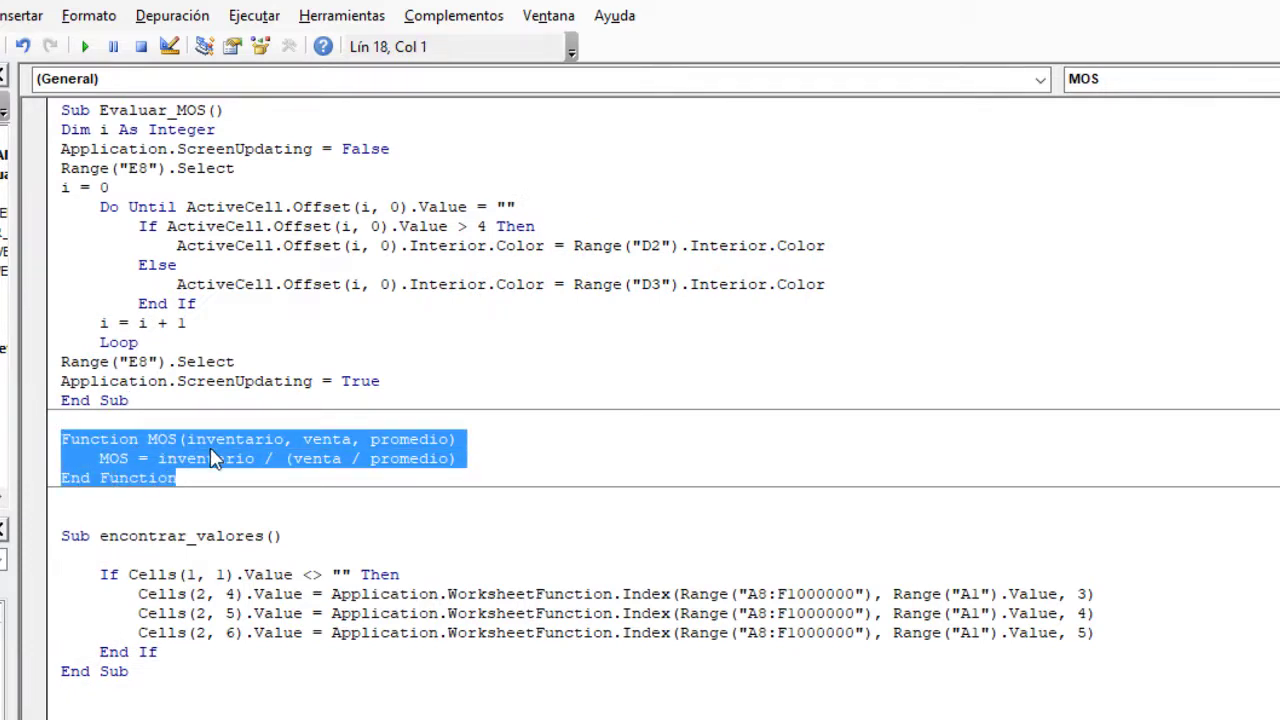
pyautogui.click(253, 459)
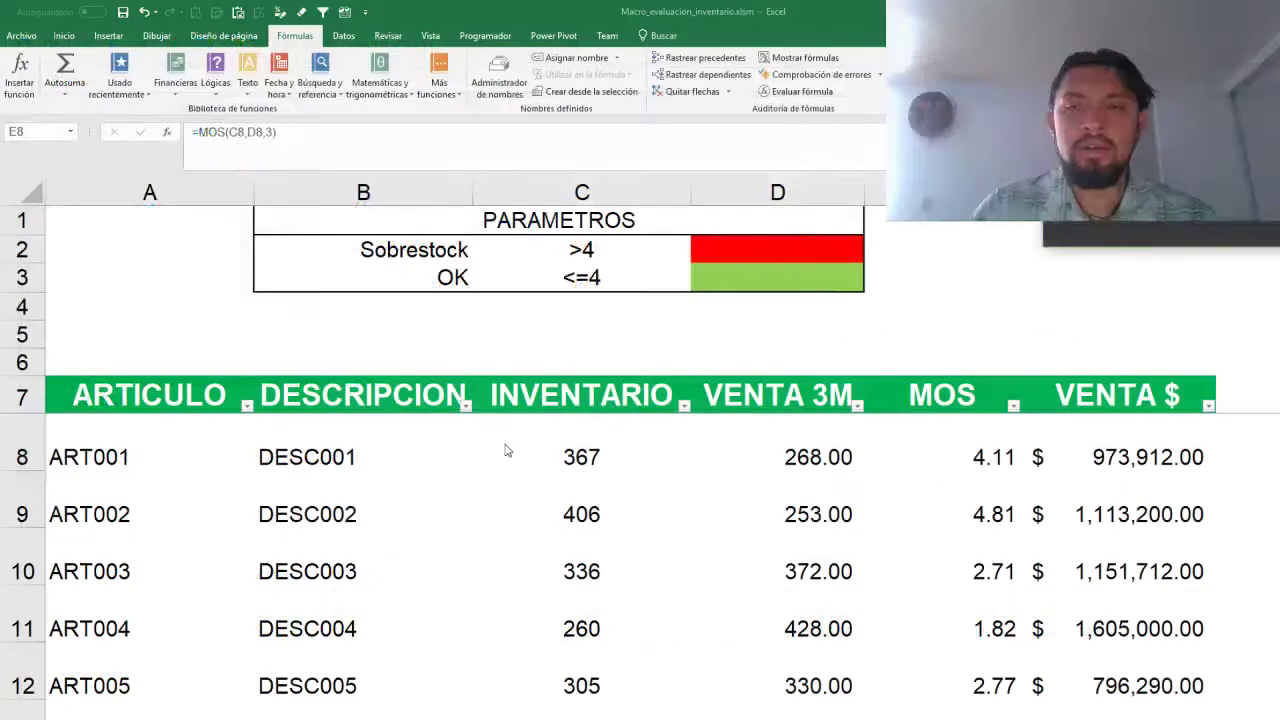
# - On the article search sheet, look up ART017 and select its sales and MOS results
pyautogui.click(503, 449)
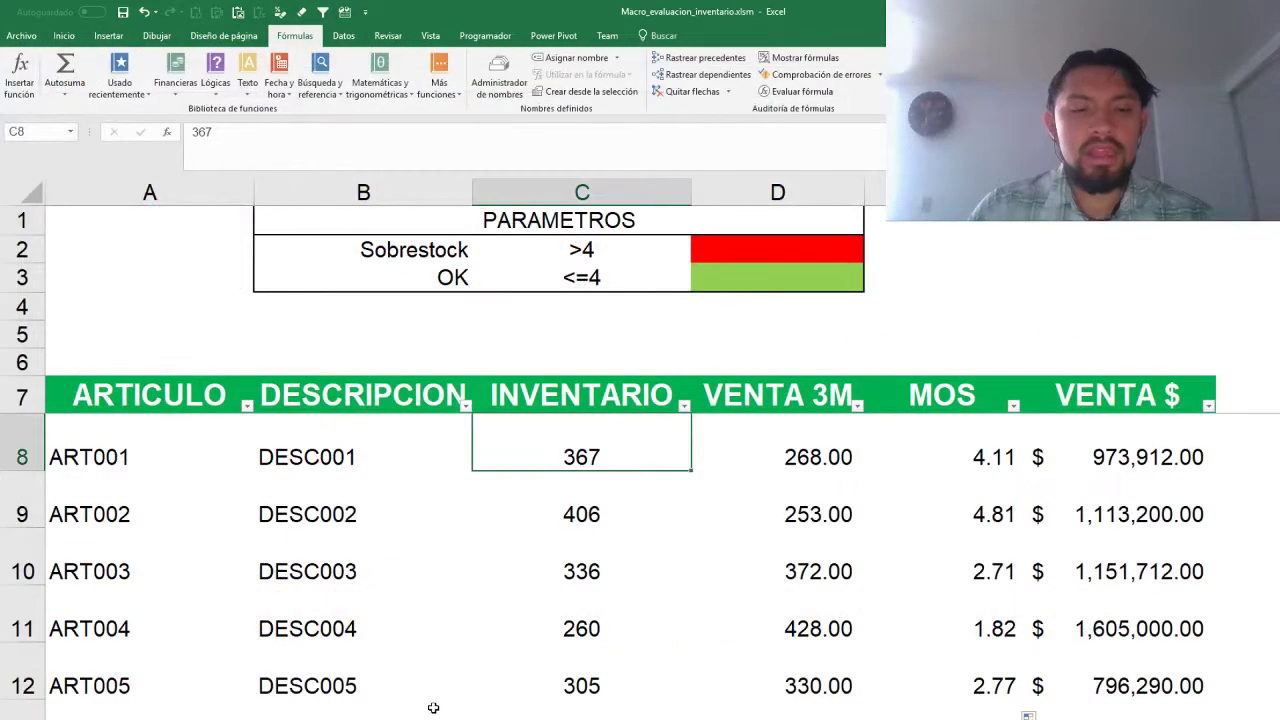
pyautogui.hotkey('ctrl', 'pagedown')
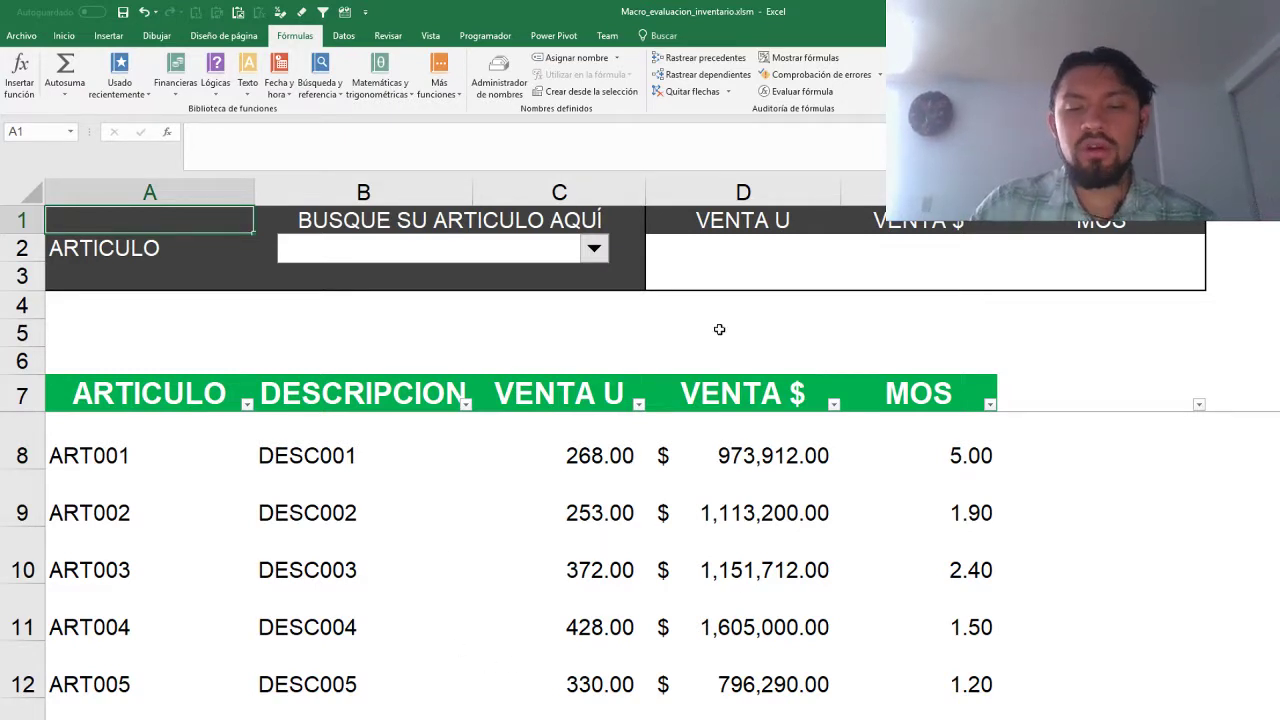
pyautogui.click(299, 453)
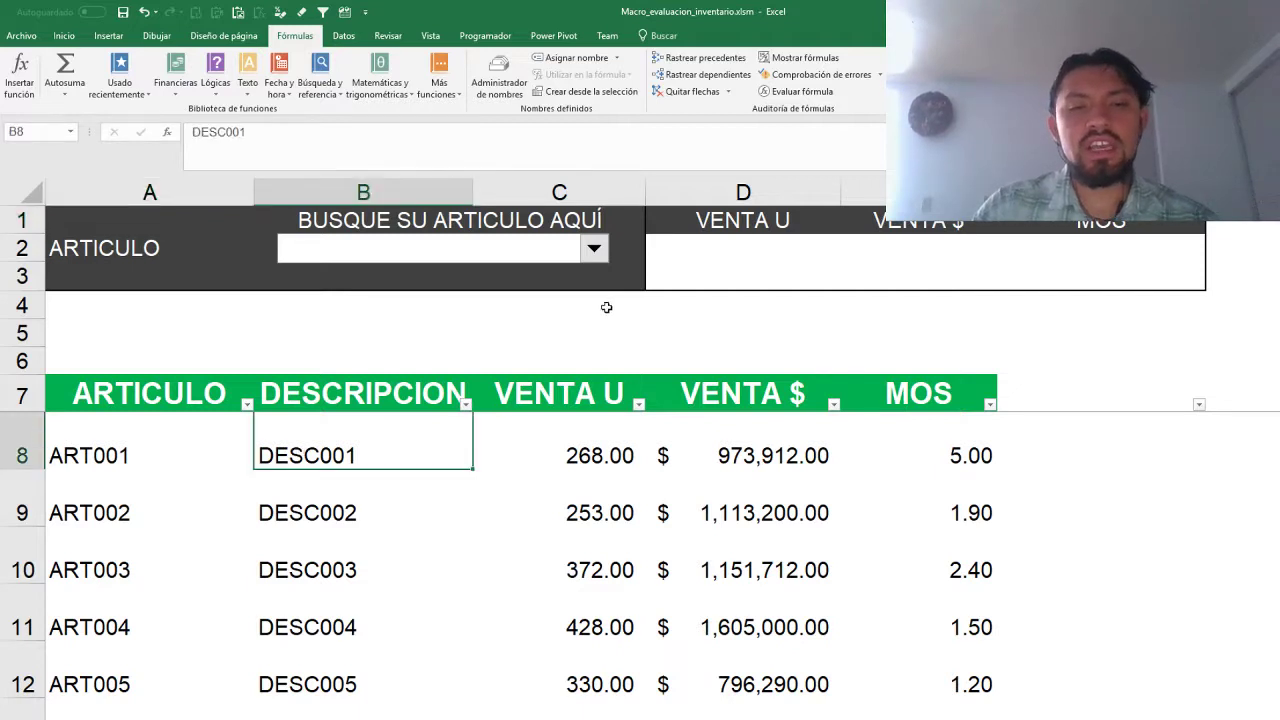
pyautogui.click(594, 250)
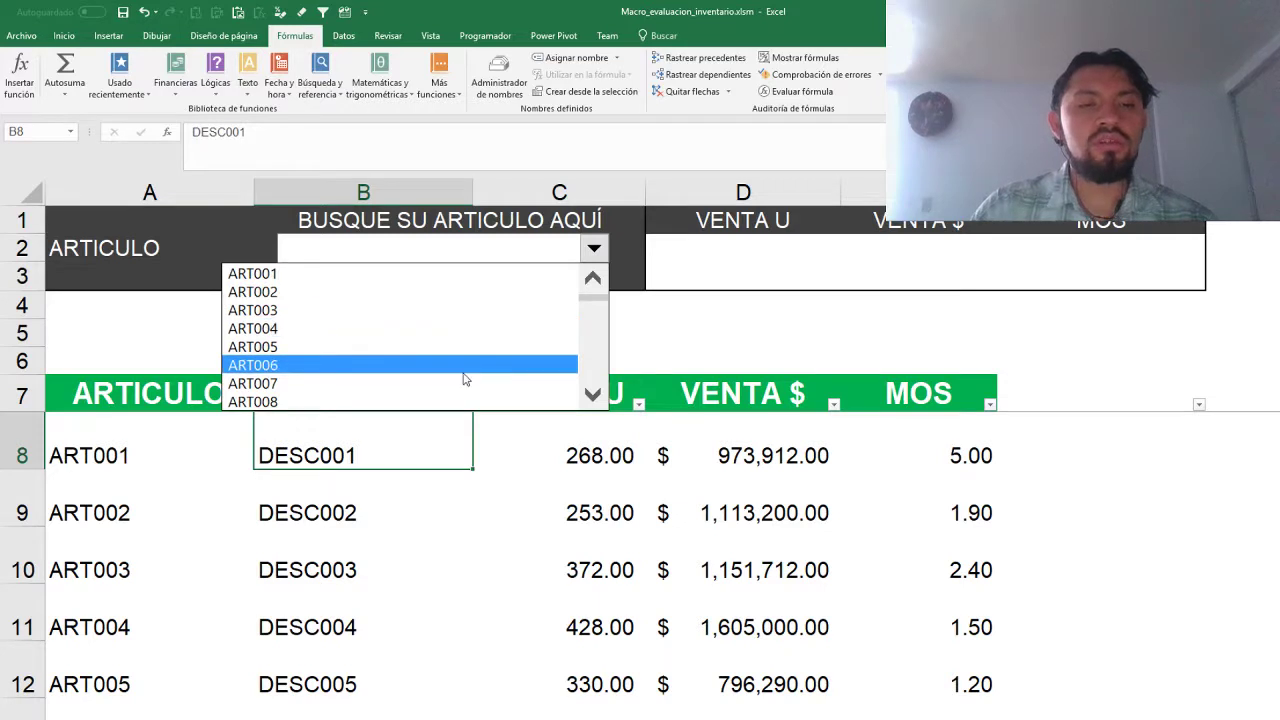
pyautogui.moveTo(597, 396); pyautogui.dragTo(597, 396)
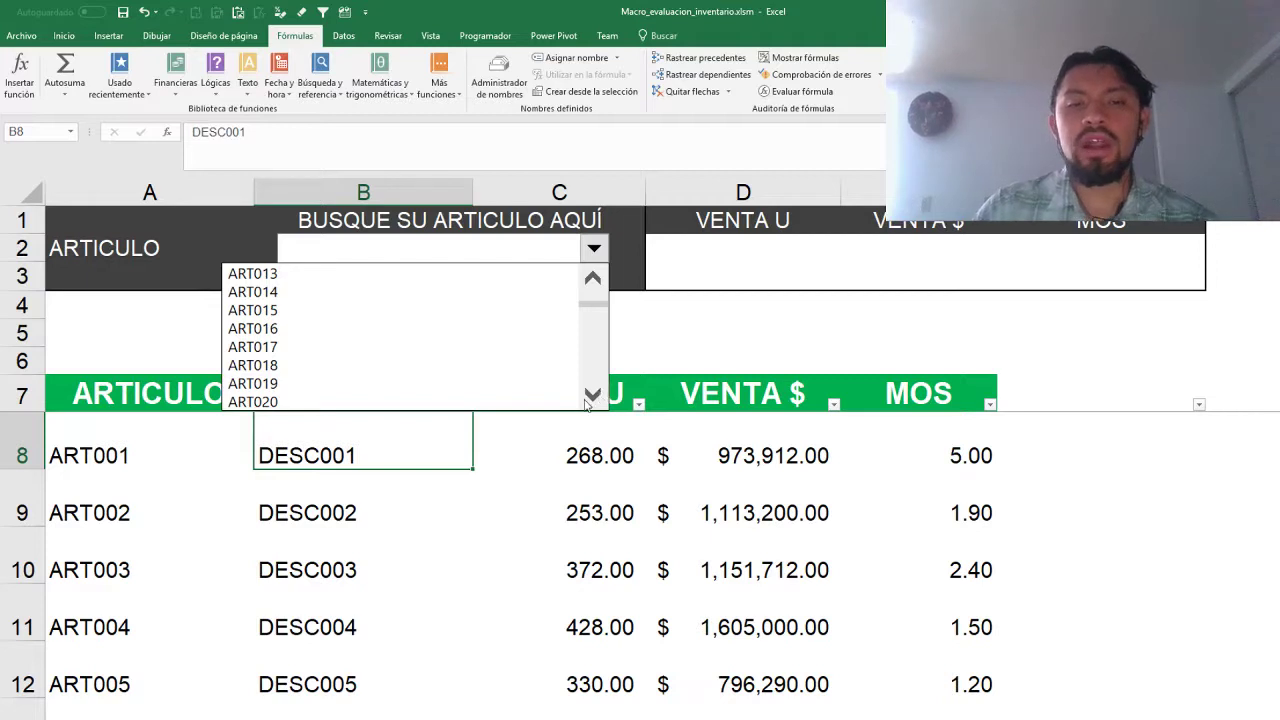
pyautogui.click(406, 350)
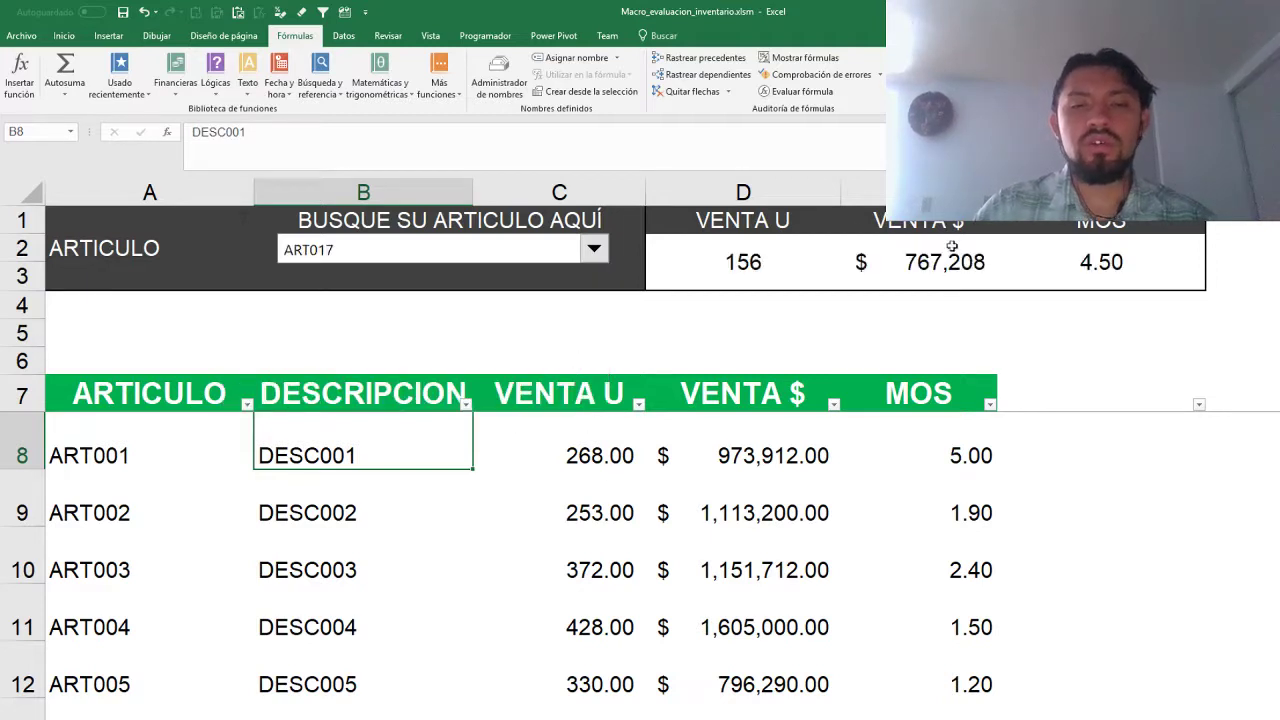
pyautogui.moveTo(750, 262); pyautogui.dragTo(1070, 268)
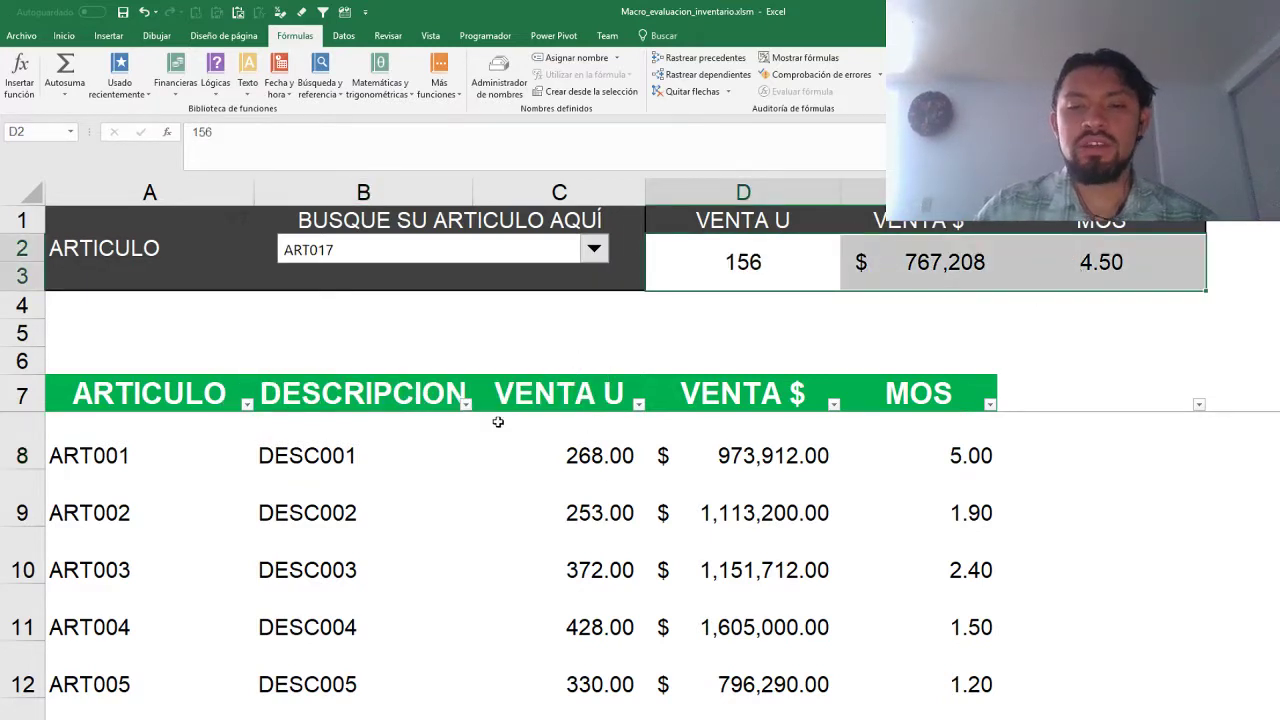
pyautogui.click(619, 542)
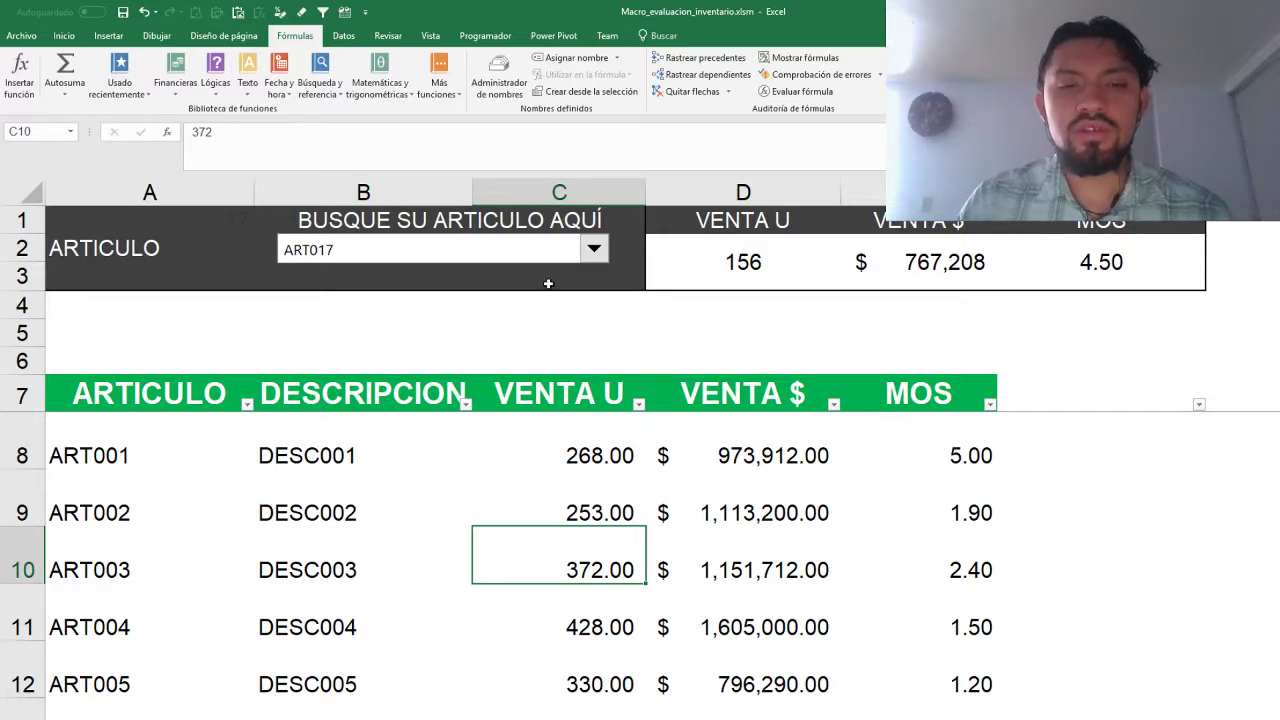
# - Look up ART023, then ART101, and check ART101's MOS result of 3.80
pyautogui.click(593, 249)
pyautogui.click(415, 390)
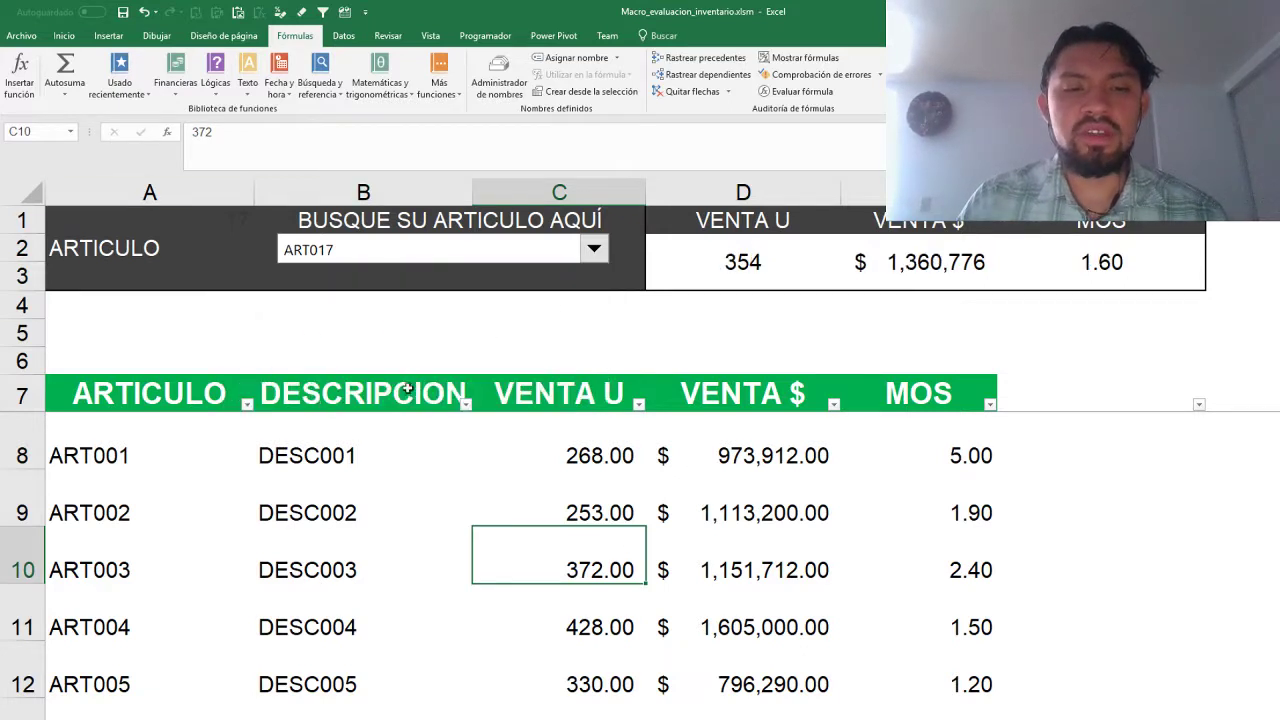
pyautogui.click(593, 249)
pyautogui.click(597, 357)
pyautogui.moveTo(597, 357); pyautogui.dragTo(597, 357)
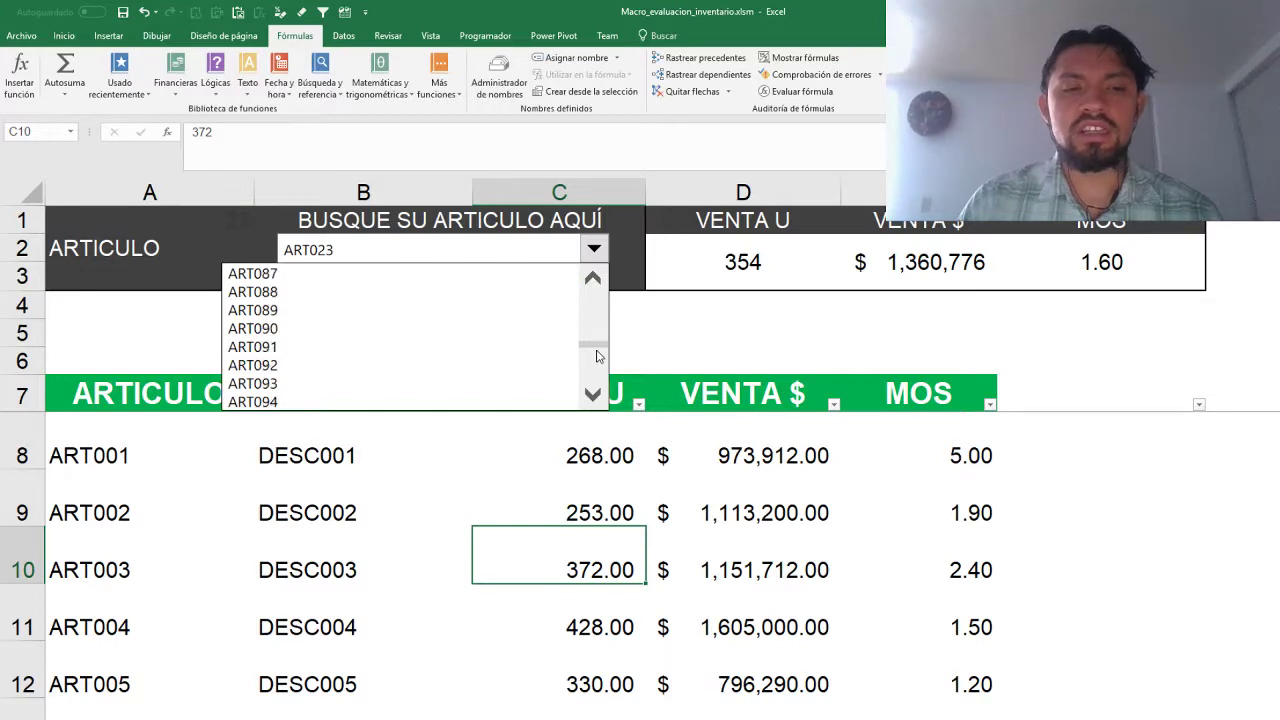
pyautogui.click(410, 387)
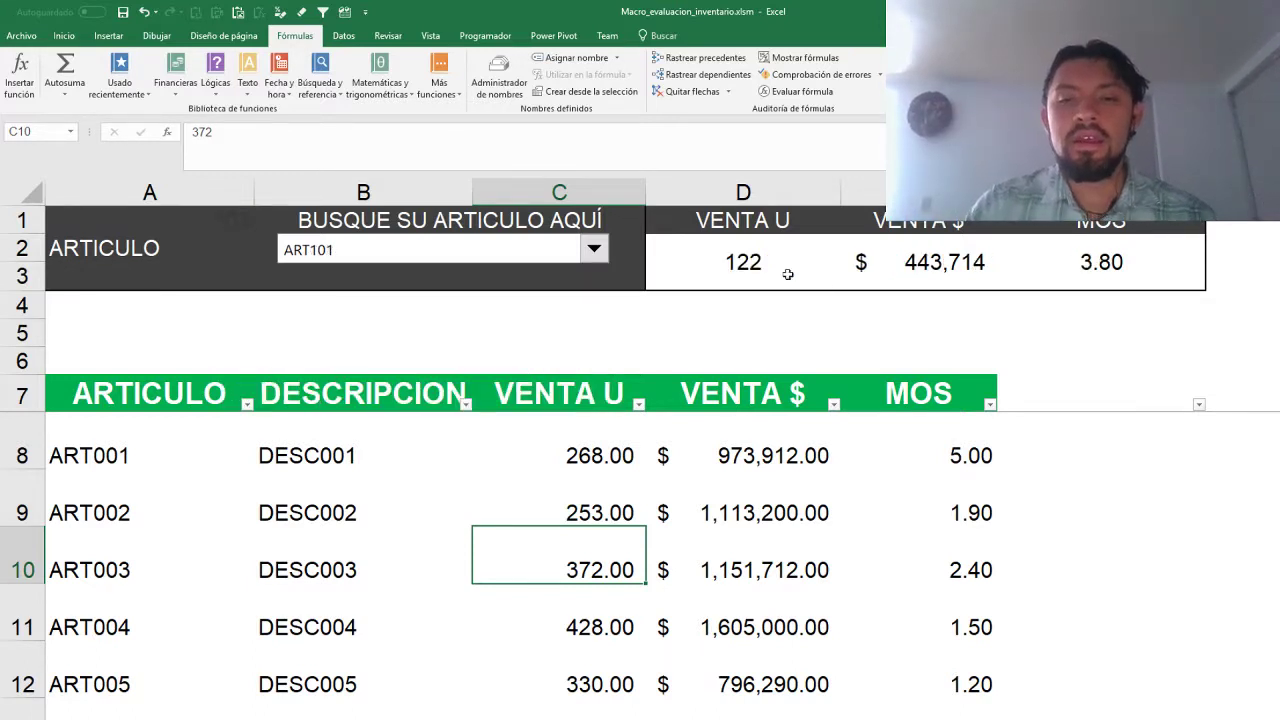
pyautogui.moveTo(786, 272); pyautogui.dragTo(1115, 276)
pyautogui.click(1115, 276)
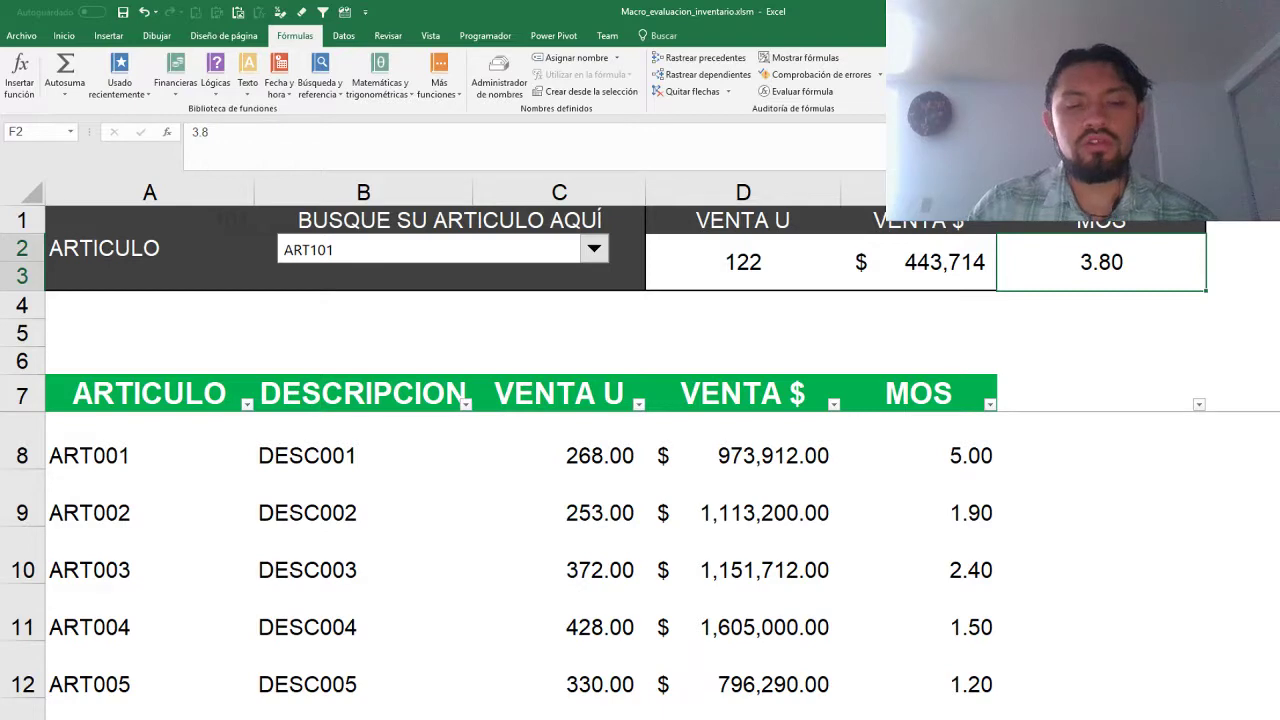
pyautogui.click(340, 690)
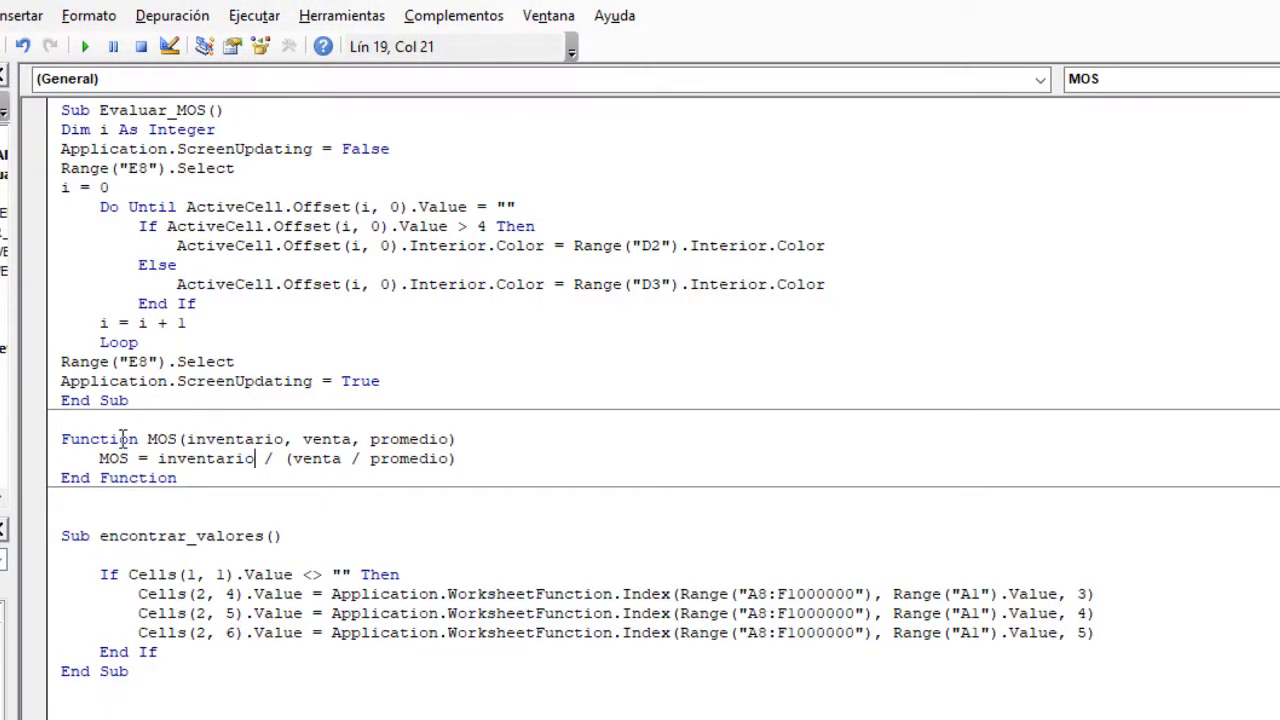
pyautogui.moveTo(190, 671); pyautogui.dragTo(32, 548)
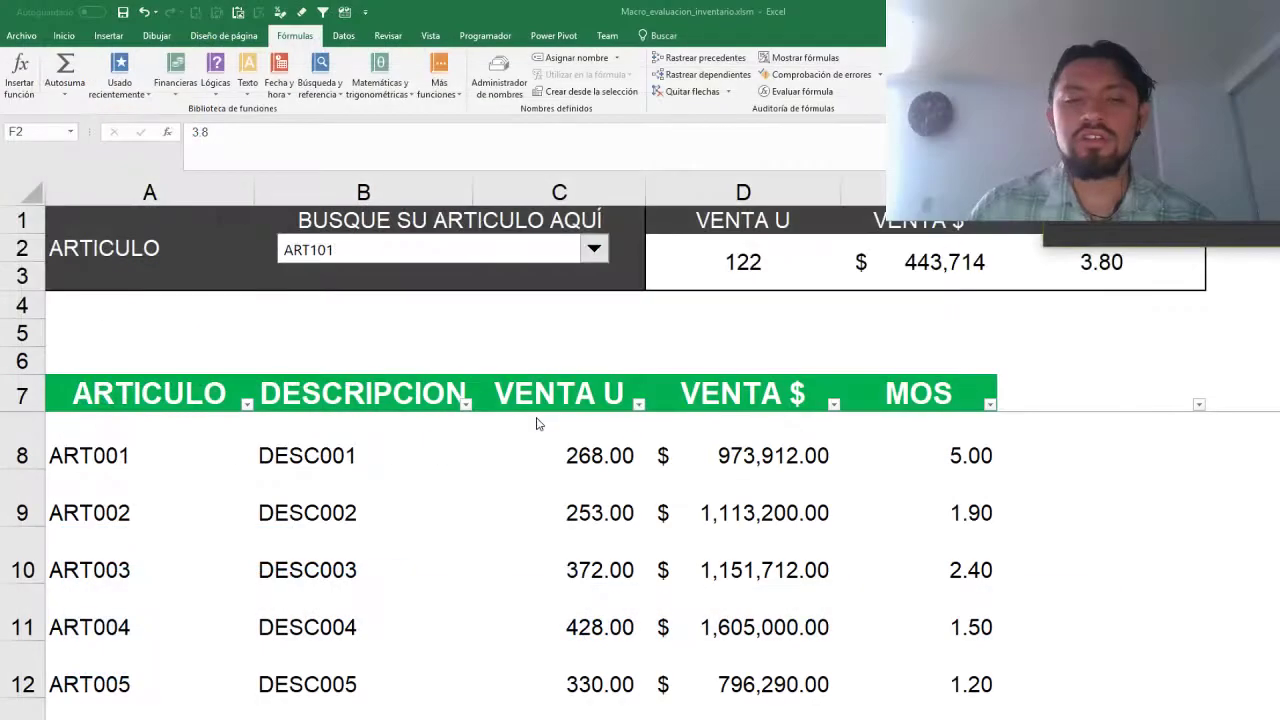
pyautogui.click(500, 443)
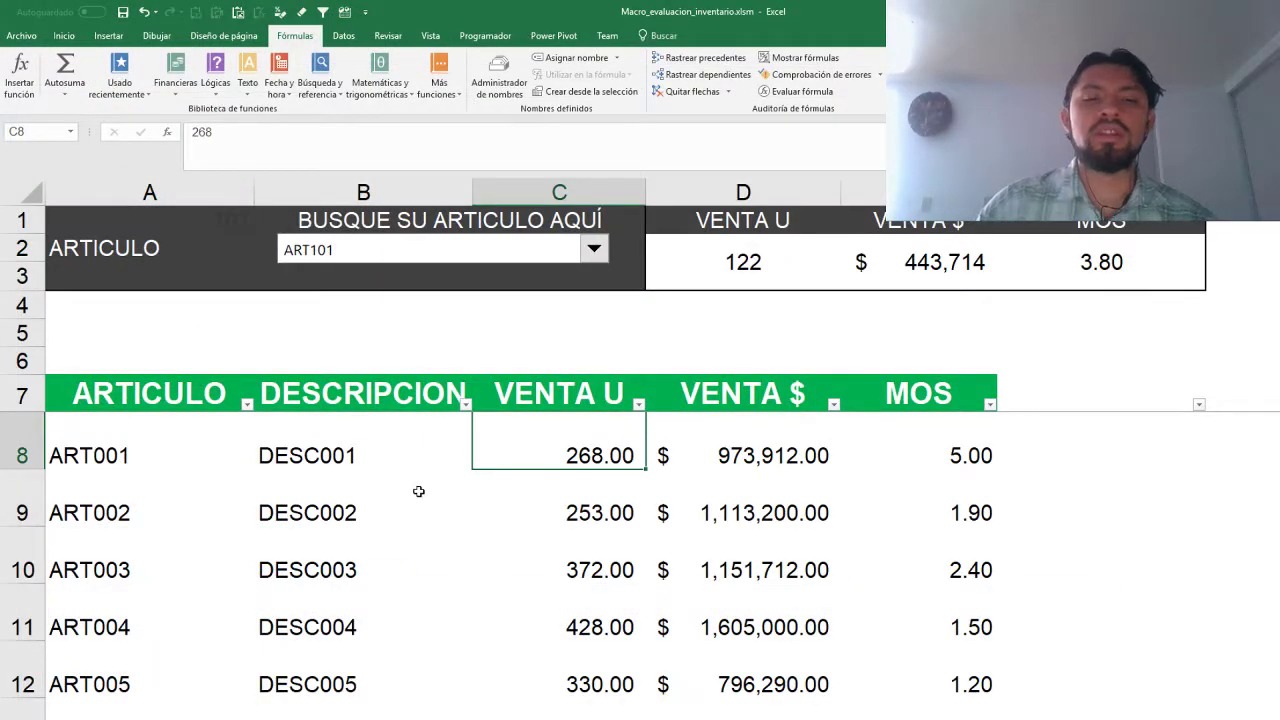